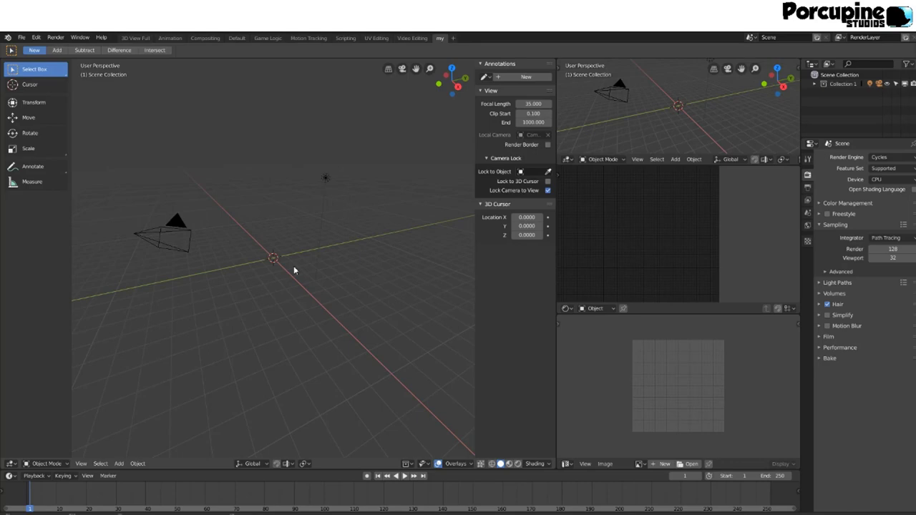
Bring up the Shift+A add menu to place a default cube at the scene centre.
{"action": "key", "text": "shift+a"}
Add a cube, flatten it to a 1 × 0.5 × 0.2 slab and apply its scale.
{"action": "left_click", "coordinate": [348, 274]}
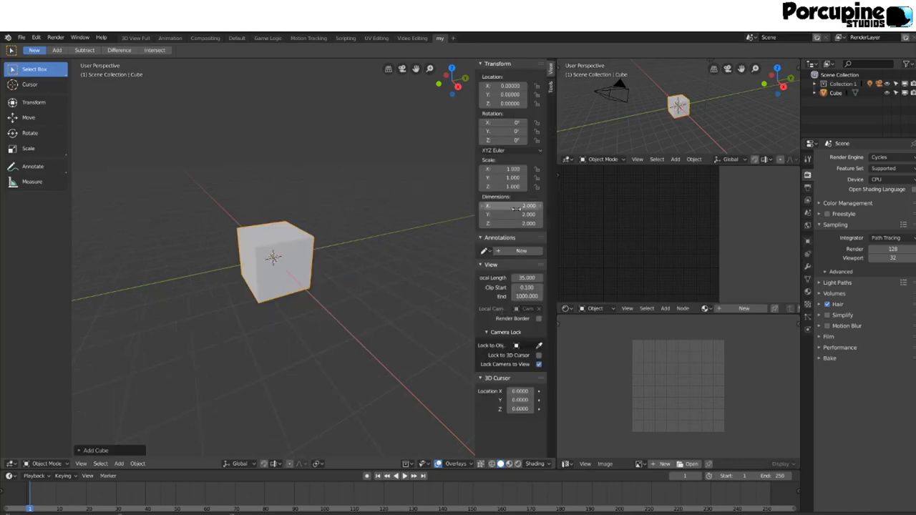
{"action": "left_click_drag", "start_coordinate": [512, 223], "coordinate": [501, 223]}
{"action": "left_click", "coordinate": [137, 463]}
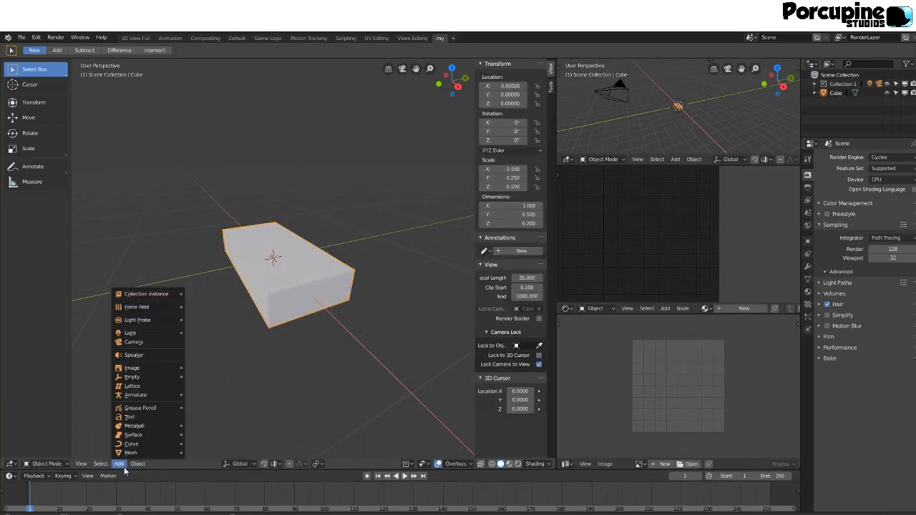
{"action": "left_click", "coordinate": [266, 337]}
Bevel the slab's edges with Ctrl+B, including the edge loops at both ends.
{"action": "key", "text": "Tab"}
{"action": "mouse_move", "coordinate": [260, 276]}
{"action": "middle_mouse_down"}
{"action": "mouse_move", "coordinate": [271, 257]}
{"action": "mouse_move", "coordinate": [311, 282]}
{"action": "middle_mouse_up"}
{"action": "key", "text": "ctrl+b"}
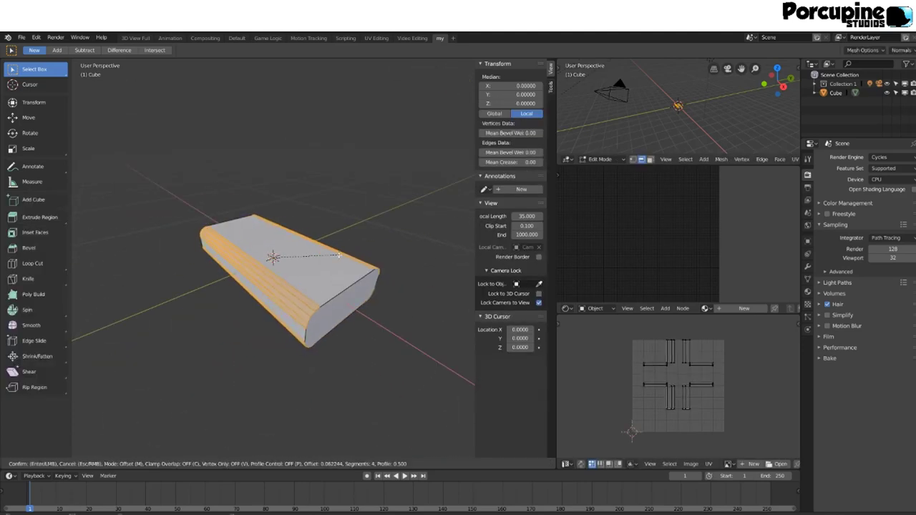
{"action": "left_click", "coordinate": [339, 254], "text": "alt"}
{"action": "middle_click_drag", "start_coordinate": [339, 254], "coordinate": [334, 275]}
{"action": "key", "text": "ctrl+b"}
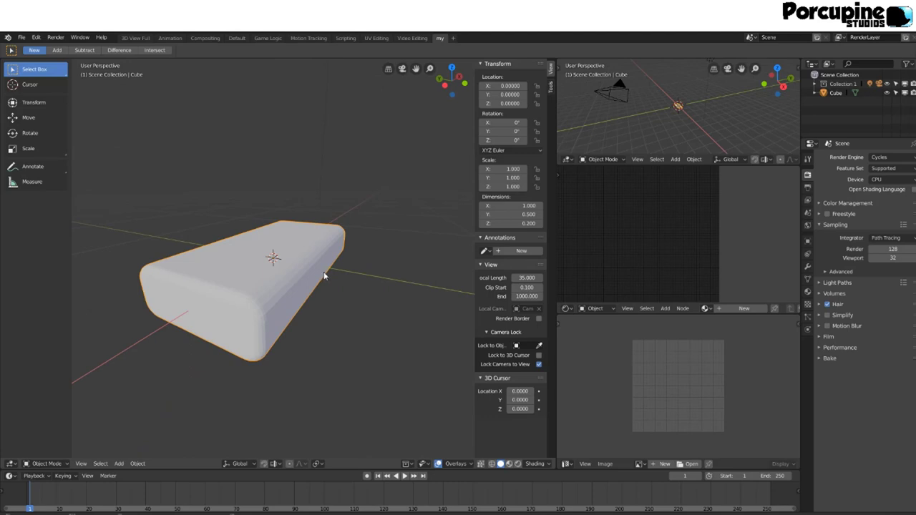
Mark the chosen slab edges as sharp and apply edge markings from the Ctrl+E menu.
{"action": "left_click", "coordinate": [119, 464]}
{"action": "left_click", "coordinate": [137, 464]}
{"action": "mouse_move", "coordinate": [194, 297]}
{"action": "middle_mouse_down"}
{"action": "mouse_move", "coordinate": [224, 330]}
{"action": "mouse_move", "coordinate": [322, 292]}
{"action": "mouse_move", "coordinate": [321, 256]}
{"action": "middle_mouse_up"}
{"action": "key", "text": "Tab"}
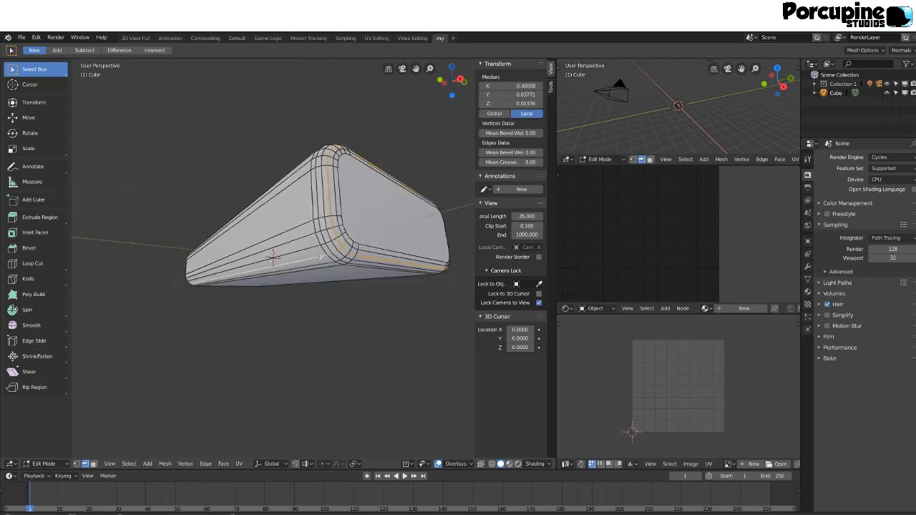
{"action": "right_click", "coordinate": [314, 275]}
{"action": "left_click", "coordinate": [317, 405]}
{"action": "middle_click_drag", "start_coordinate": [350, 322], "coordinate": [326, 189]}
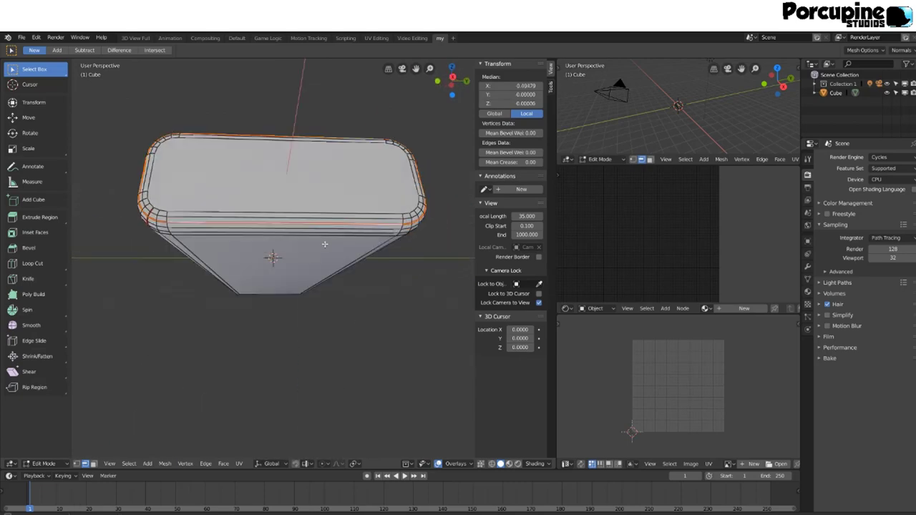
{"action": "middle_click_drag", "start_coordinate": [336, 156], "coordinate": [262, 188]}
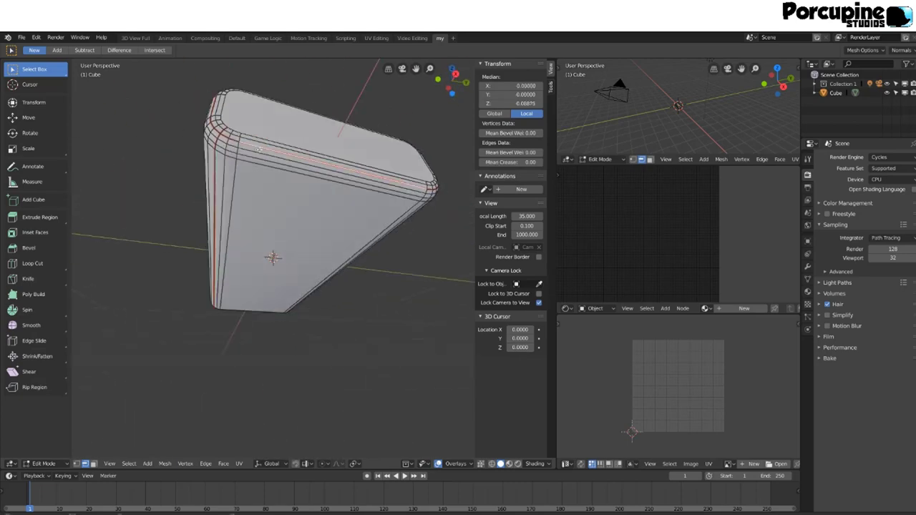
{"action": "key", "text": "ctrl+e"}
{"action": "left_click", "coordinate": [262, 188]}
Select the whole mesh and UV-unwrap the slab.
{"action": "key", "text": "a"}
{"action": "key", "text": "u"}
{"action": "left_click", "coordinate": [315, 205]}
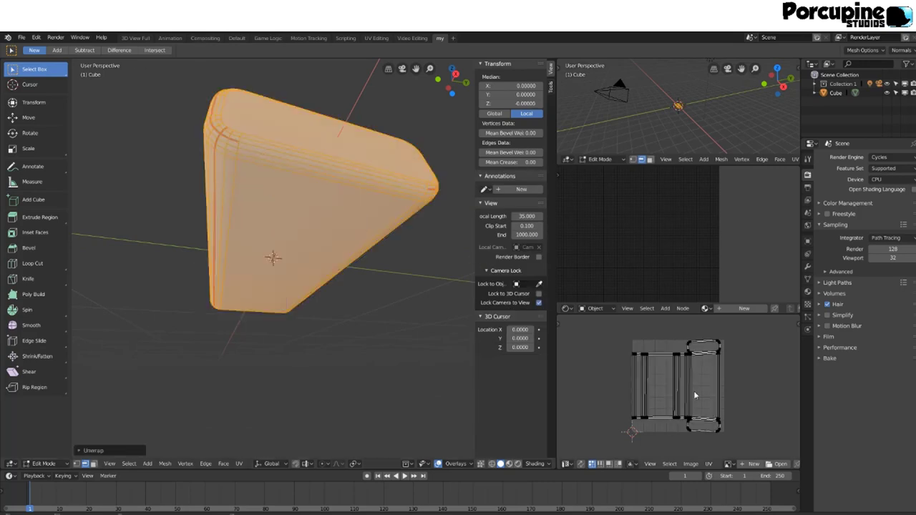
{"action": "key", "text": "Tab"}
Load the Bazooka wrapper image in the material and rotate the UVs 90° over it.
{"action": "left_click", "coordinate": [807, 292]}
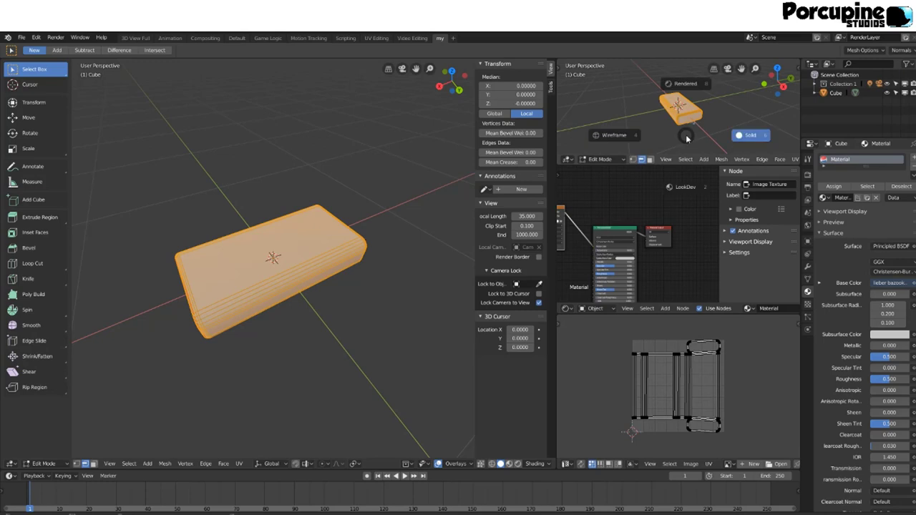
{"action": "left_click", "coordinate": [729, 464]}
{"action": "left_click", "coordinate": [752, 379]}
{"action": "type", "text": "r90"}
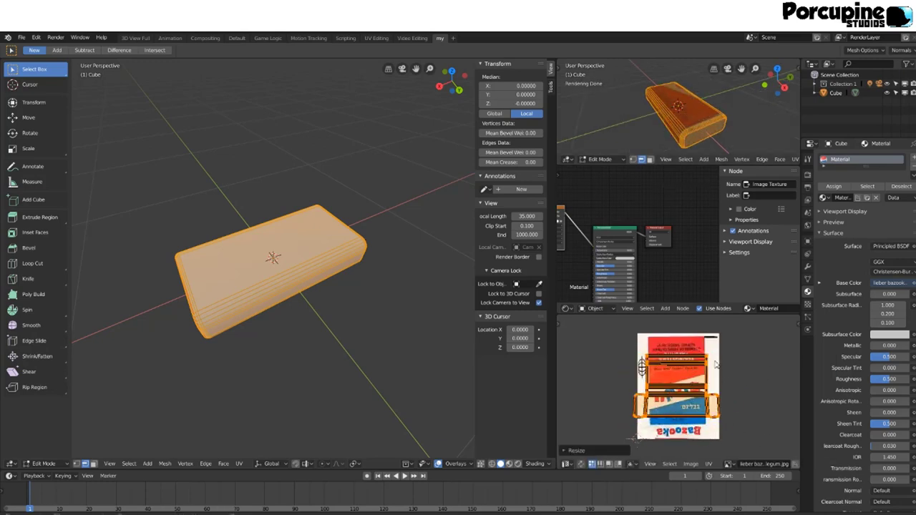
{"action": "left_click", "coordinate": [730, 325]}
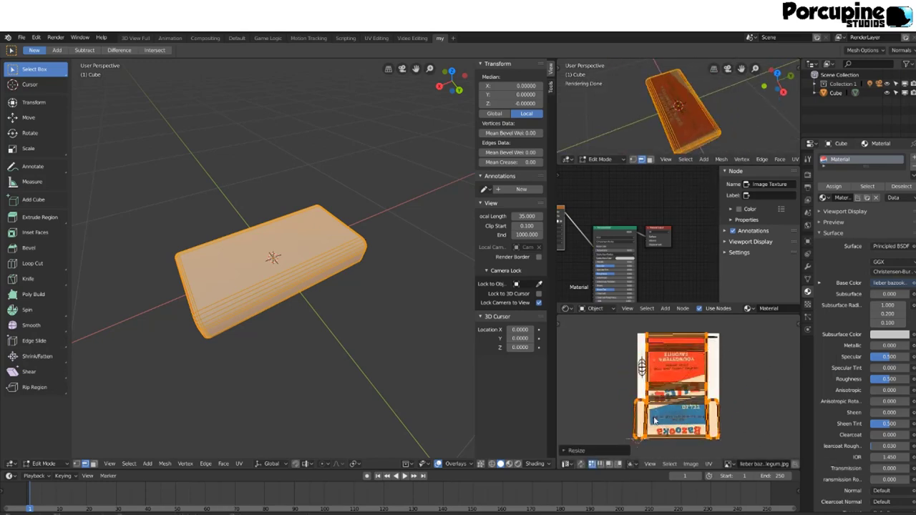
{"action": "scroll", "coordinate": [691, 385], "scroll_direction": "up", "scroll_amount": 2}
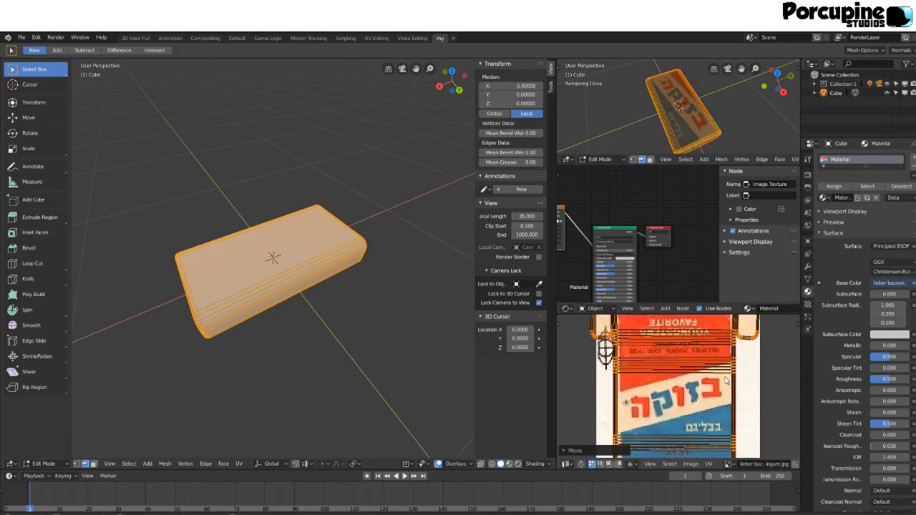
{"action": "scroll", "coordinate": [692, 385], "scroll_direction": "down", "scroll_amount": 1}
Scale the UV islands to fit the wrapper artwork, checking the textured slab.
{"action": "key", "text": "Tab"}
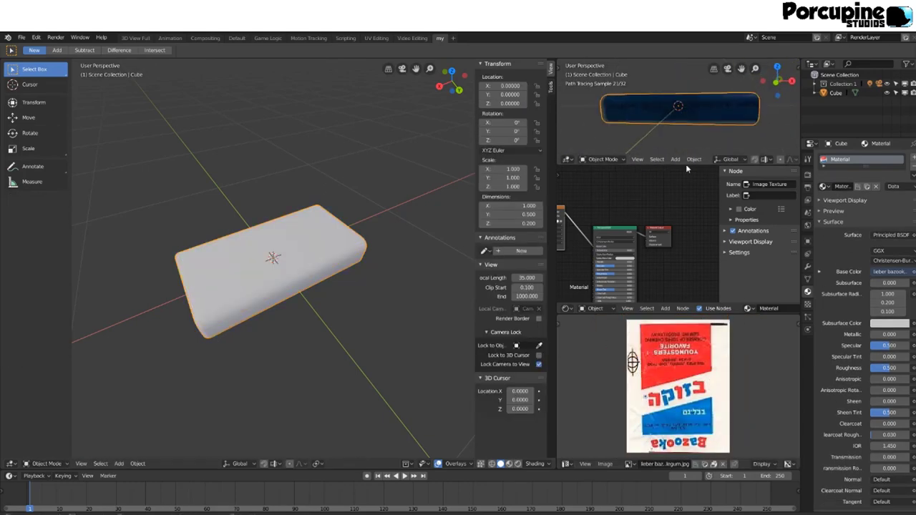
{"action": "key", "text": "Tab"}
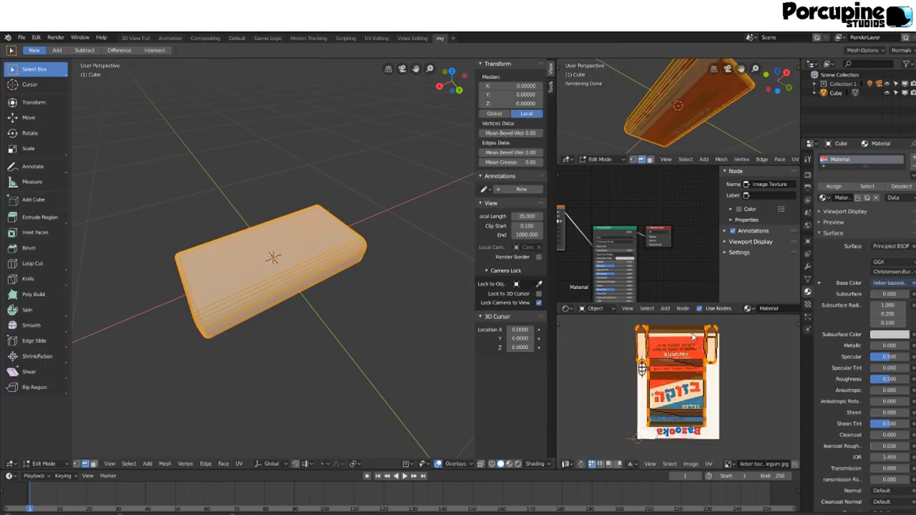
{"action": "key", "text": "Tab"}
{"action": "key", "text": "Tab"}
{"action": "key", "text": "s"}
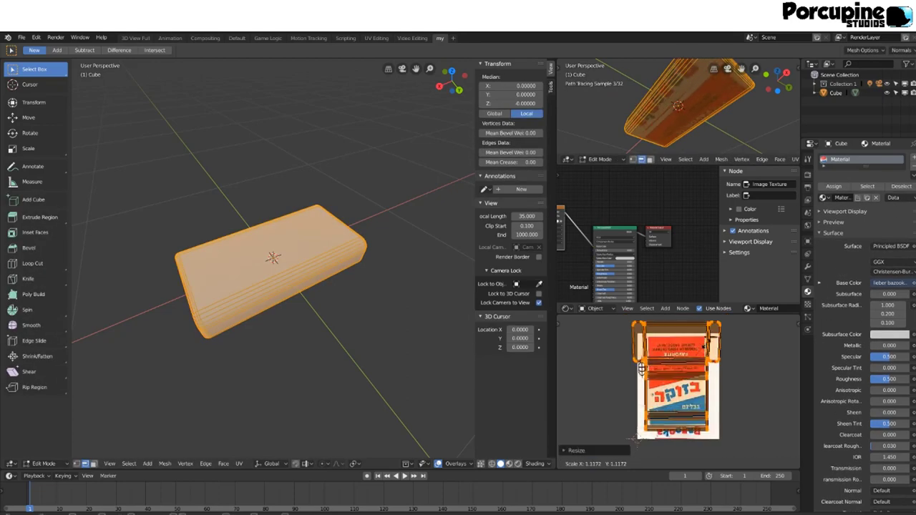
{"action": "left_click", "coordinate": [635, 438]}
{"action": "key", "text": "Tab"}
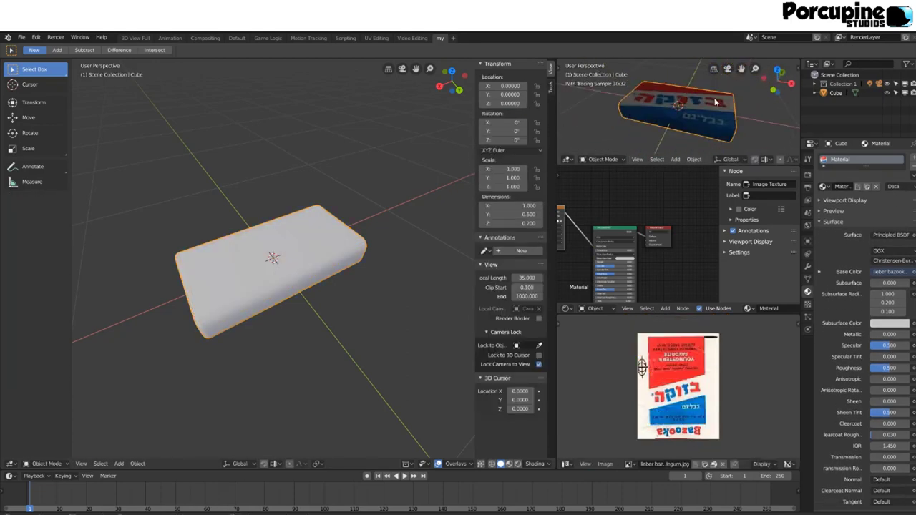
Refine the UV islands' position and scale over the wrapper image.
{"action": "key", "text": "Tab"}
{"action": "scroll", "coordinate": [666, 400], "scroll_direction": "up", "scroll_amount": 2}
{"action": "scroll", "coordinate": [662, 403], "scroll_direction": "up", "scroll_amount": 2}
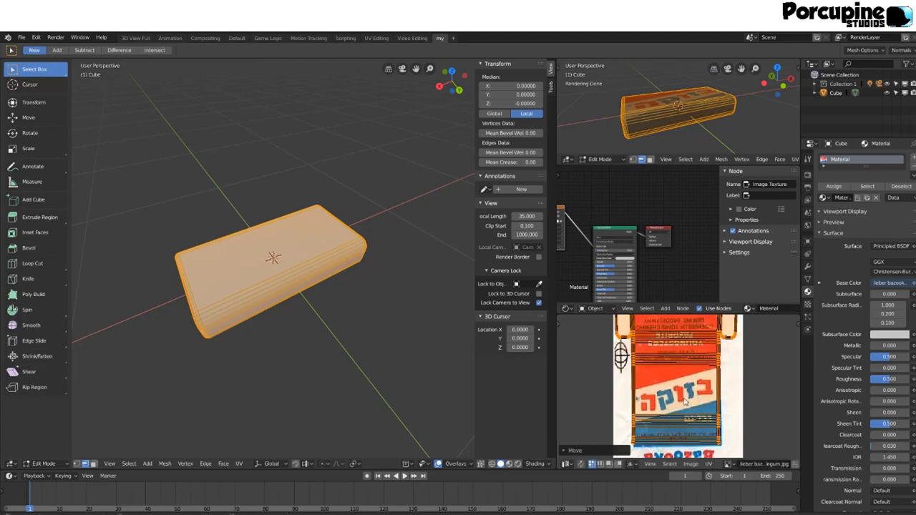
{"action": "key", "text": "Tab"}
{"action": "key", "text": "Tab"}
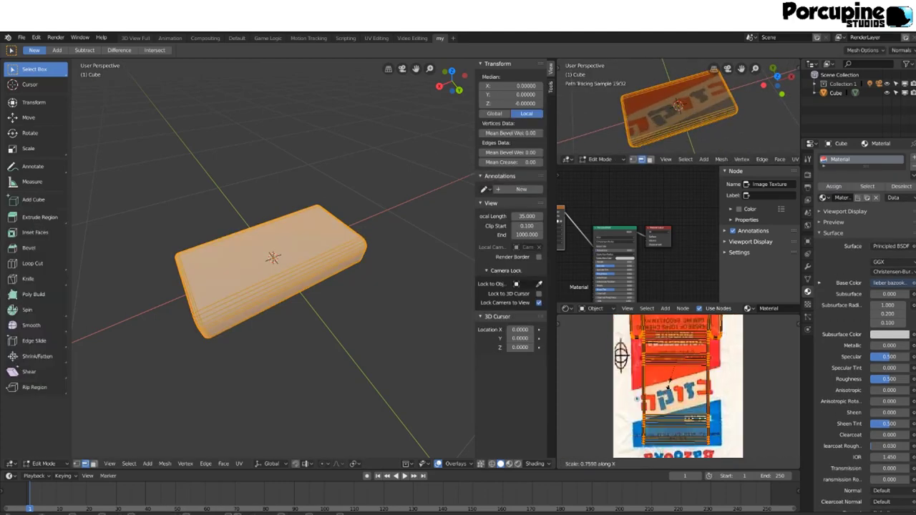
{"action": "left_click", "coordinate": [686, 383]}
{"action": "scroll", "coordinate": [685, 383], "scroll_direction": "down", "scroll_amount": 2}
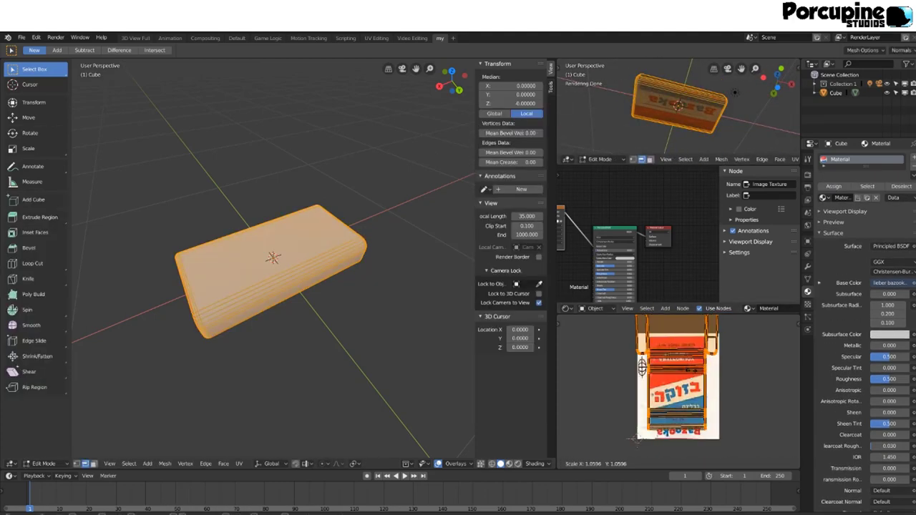
{"action": "left_click", "coordinate": [635, 438]}
{"action": "key", "text": "Tab"}
Move the UVs, including the box-selected top ones, into place over the artwork.
{"action": "key", "text": "Tab"}
{"action": "key", "text": "g"}
{"action": "left_click", "coordinate": [692, 398]}
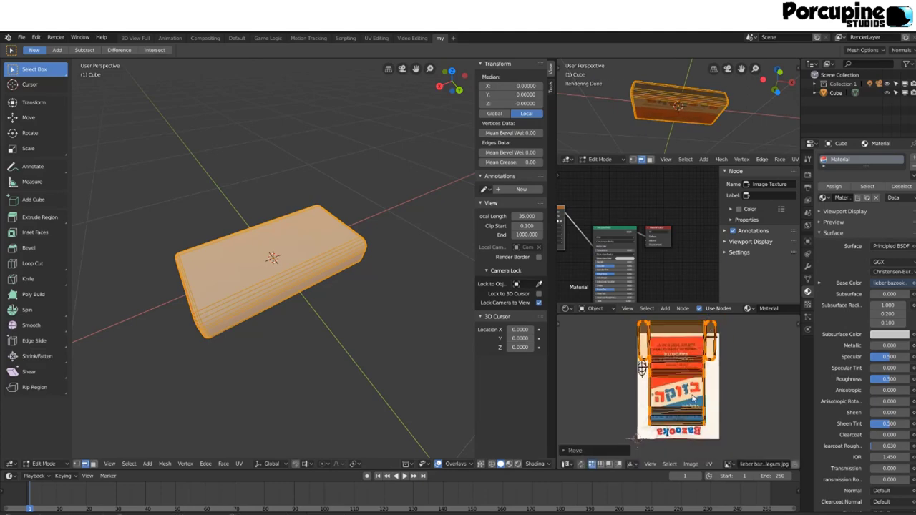
{"action": "scroll", "coordinate": [685, 404], "scroll_direction": "up", "scroll_amount": 2}
{"action": "left_click_drag", "start_coordinate": [743, 320], "coordinate": [526, 364]}
{"action": "left_click", "coordinate": [687, 323]}
{"action": "key", "text": "Tab"}
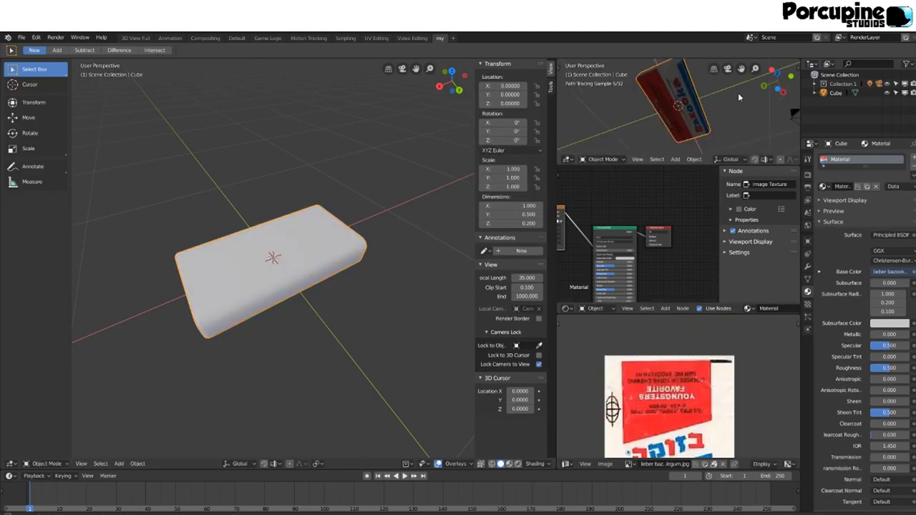
Add an environment texture to the world and load the reading-room HDRI image.
{"action": "scroll", "coordinate": [665, 272], "scroll_direction": "up", "scroll_amount": 2}
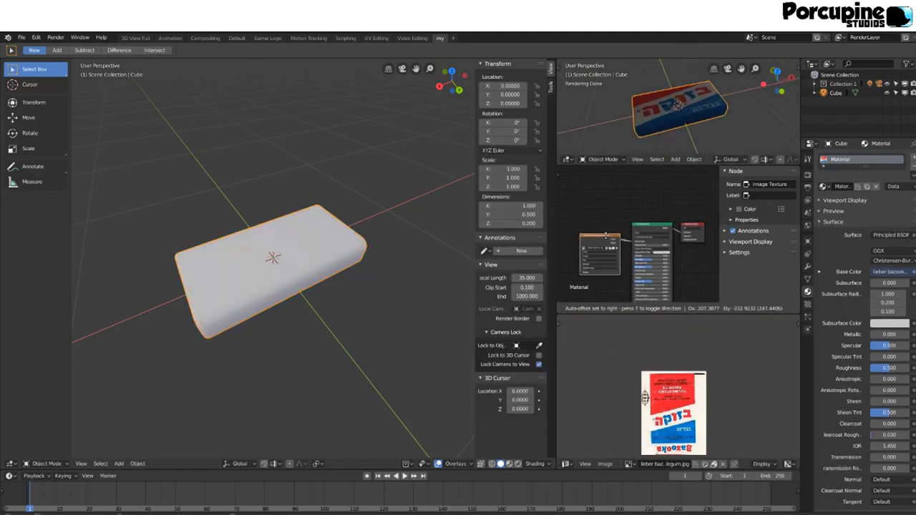
{"action": "scroll", "coordinate": [672, 254], "scroll_direction": "up", "scroll_amount": 2}
{"action": "scroll", "coordinate": [682, 239], "scroll_direction": "up", "scroll_amount": 2}
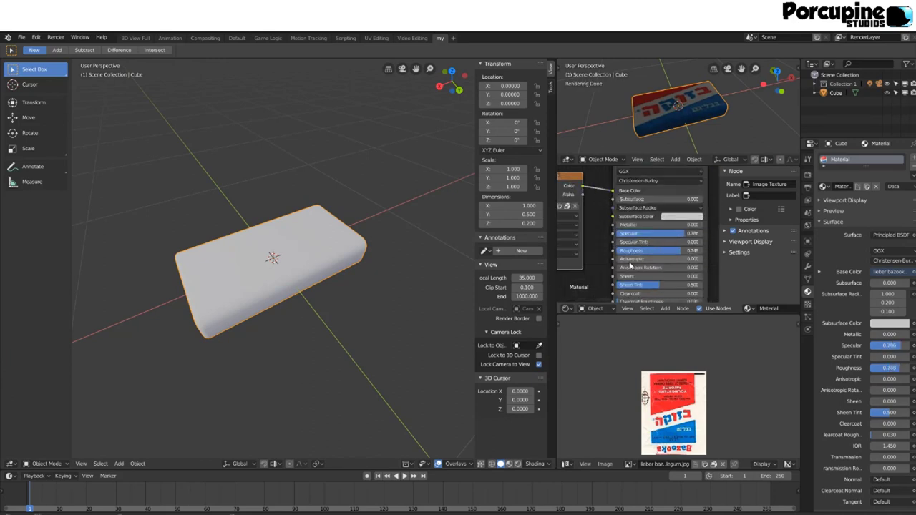
{"action": "left_click", "coordinate": [807, 225]}
{"action": "left_click", "coordinate": [594, 309]}
{"action": "left_click", "coordinate": [597, 294]}
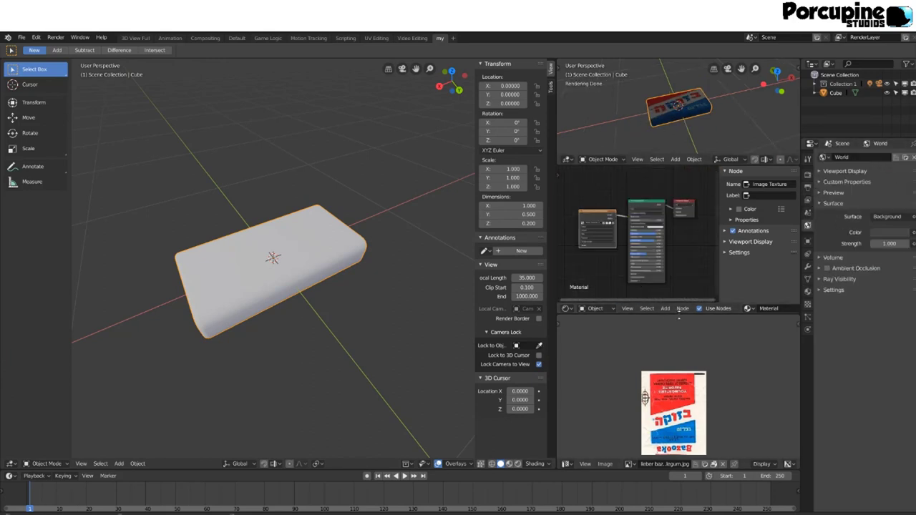
{"action": "key", "text": "shift+a"}
{"action": "left_click", "coordinate": [687, 286]}
{"action": "left_click", "coordinate": [594, 222]}
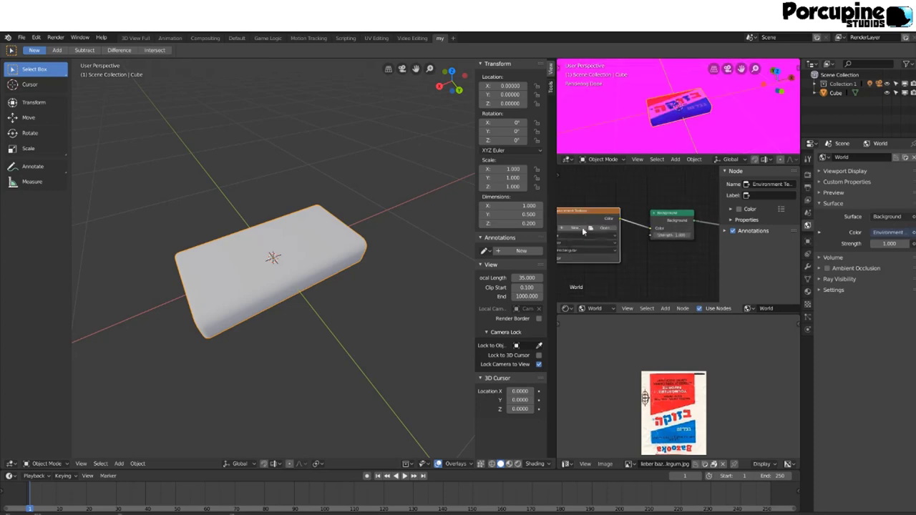
{"action": "middle_click_drag", "start_coordinate": [691, 108], "coordinate": [709, 133]}
Lower the gum pack material's roughness in its shader nodes.
{"action": "left_click", "coordinate": [594, 309]}
{"action": "left_click", "coordinate": [597, 281]}
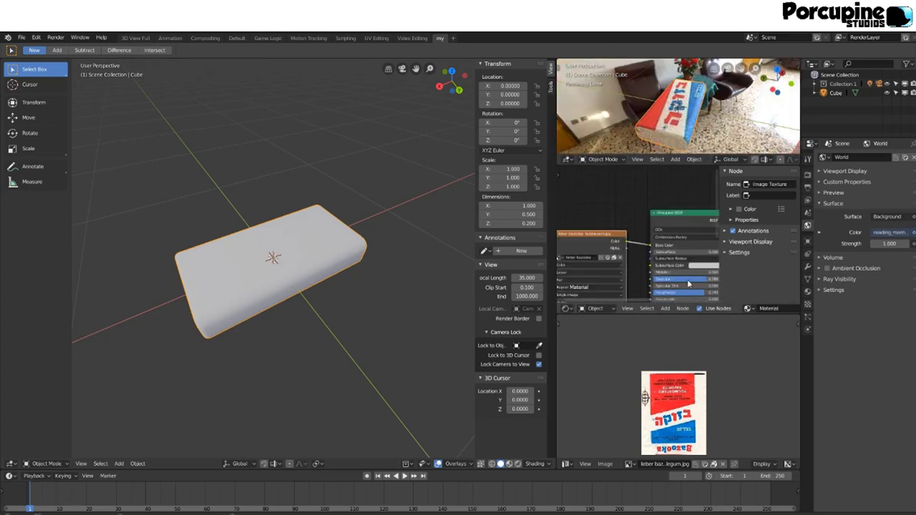
{"action": "left_click_drag", "start_coordinate": [672, 281], "coordinate": [661, 275]}
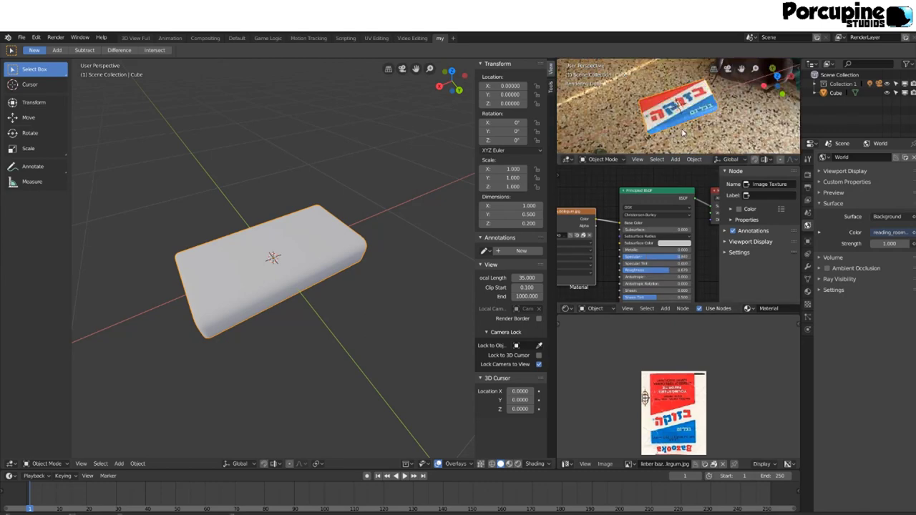
{"action": "key", "text": "Tab"}
{"action": "key", "text": "Tab"}
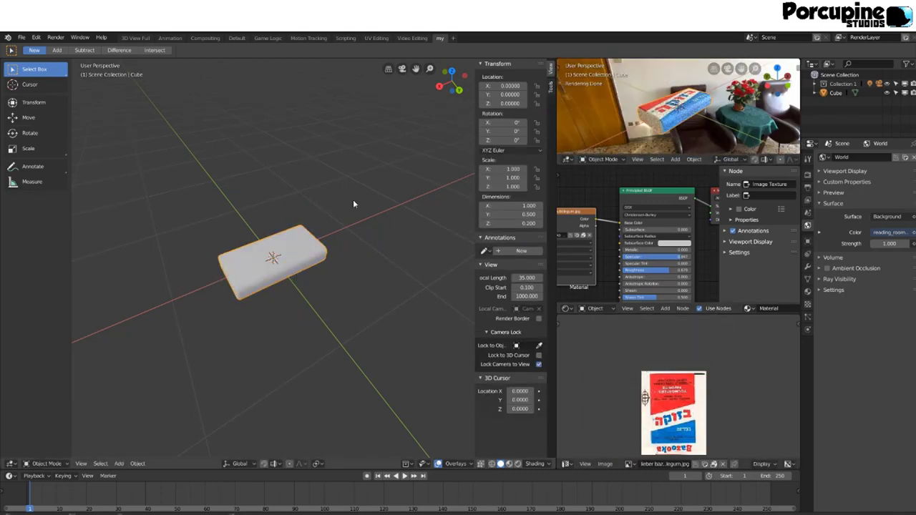
Raise the gum pack along Z and add a circle mesh at the origin.
{"action": "key", "text": "g"}
{"action": "key", "text": "z"}
{"action": "left_click", "coordinate": [353, 229]}
{"action": "key", "text": "shift+a"}
{"action": "left_click", "coordinate": [346, 243]}
Grid-fill the circle, then extrude and widen the rim up into a bowl shape.
{"action": "key", "text": "Tab"}
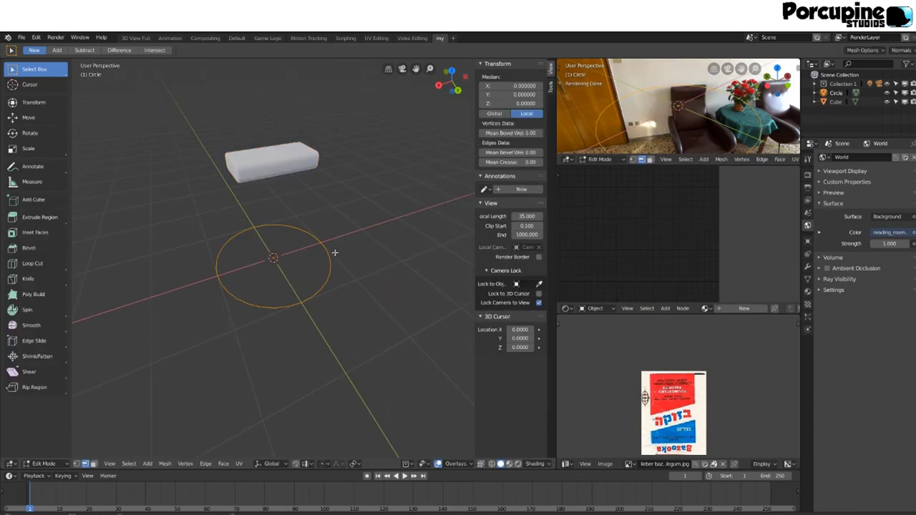
{"action": "key", "text": "ctrl+f"}
{"action": "left_click", "coordinate": [379, 282]}
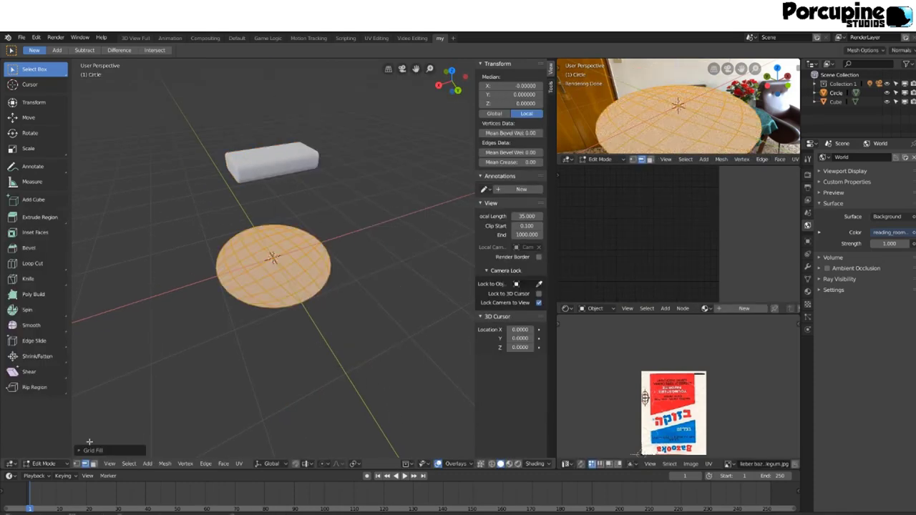
{"action": "scroll", "coordinate": [213, 283], "scroll_direction": "up", "scroll_amount": 2}
{"action": "scroll", "coordinate": [318, 293], "scroll_direction": "up", "scroll_amount": 2}
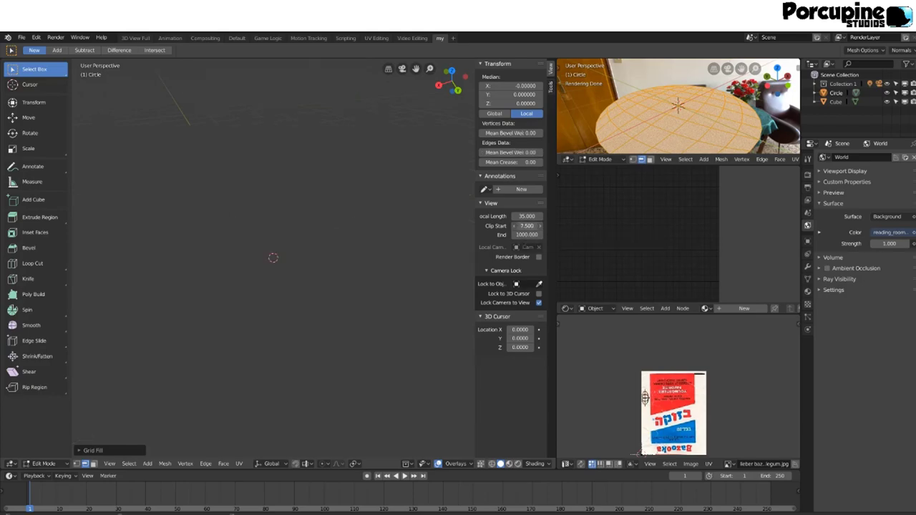
{"action": "left_click", "coordinate": [233, 191]}
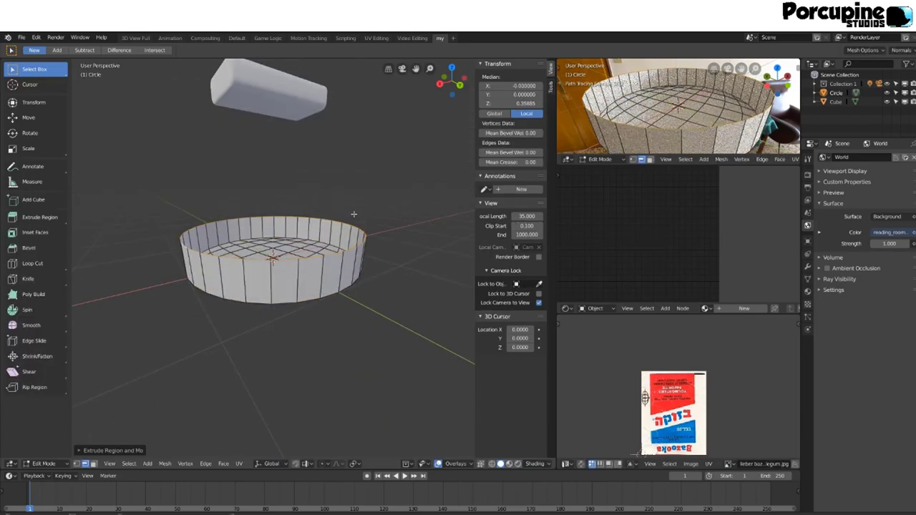
{"action": "key", "text": "s"}
{"action": "left_click", "coordinate": [404, 216]}
{"action": "key", "text": "e"}
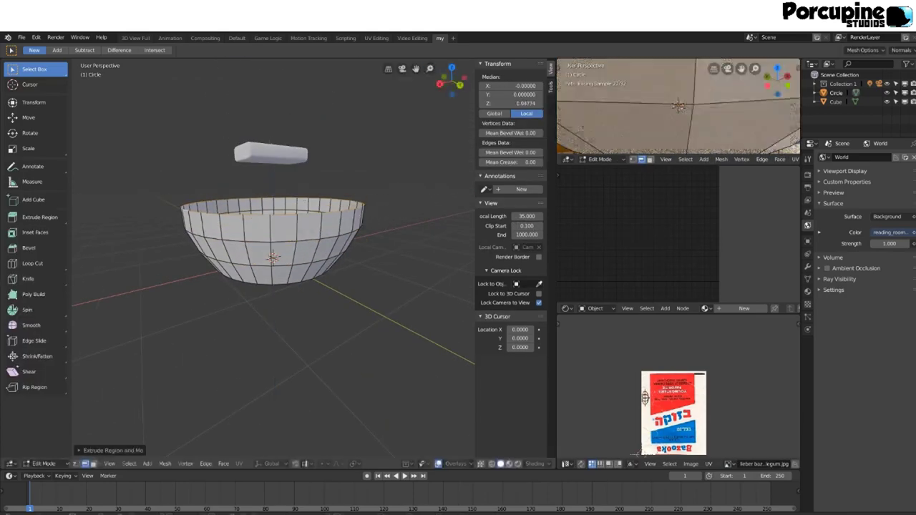
{"action": "left_click", "coordinate": [420, 172]}
Bevel a rim loop into a band, scale it slightly inward and bevel its edges.
{"action": "mouse_move", "coordinate": [420, 172]}
{"action": "middle_mouse_down"}
{"action": "mouse_move", "coordinate": [430, 236]}
{"action": "mouse_move", "coordinate": [330, 210]}
{"action": "mouse_move", "coordinate": [315, 186]}
{"action": "mouse_move", "coordinate": [286, 236]}
{"action": "middle_mouse_up"}
{"action": "key", "text": "ctrl+b"}
{"action": "scroll", "coordinate": [286, 236], "scroll_direction": "up", "scroll_amount": 5}
{"action": "key", "text": "s"}
{"action": "left_click", "coordinate": [274, 256]}
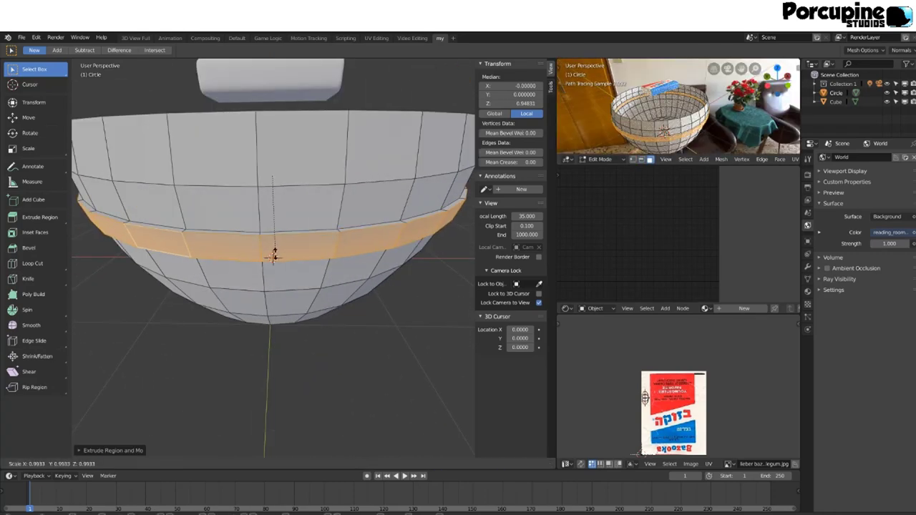
{"action": "left_click", "coordinate": [229, 256]}
{"action": "key", "text": "ctrl+b"}
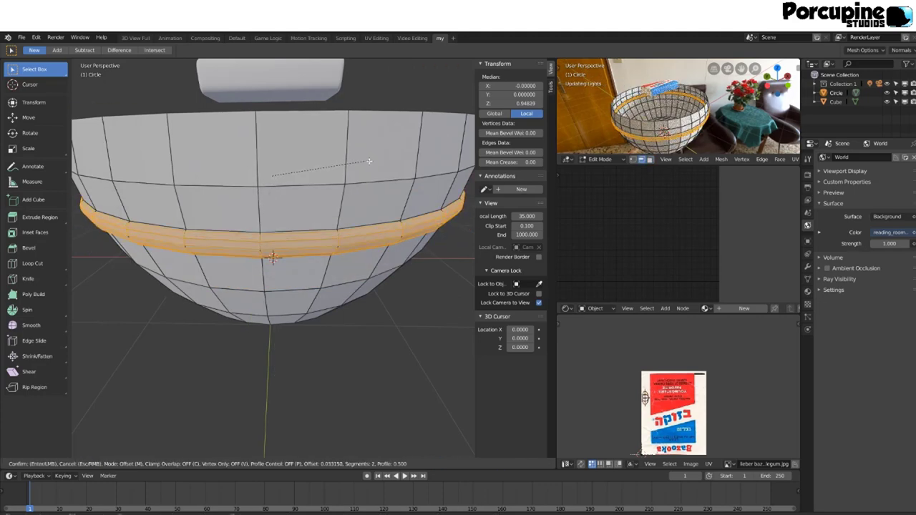
{"action": "key", "text": "Tab"}
Enlarge the whole bowl to scale 1.161.
{"action": "scroll", "coordinate": [386, 225], "scroll_direction": "down", "scroll_amount": 4}
{"action": "mouse_move", "coordinate": [386, 225]}
{"action": "middle_mouse_down"}
{"action": "mouse_move", "coordinate": [386, 272]}
{"action": "mouse_move", "coordinate": [348, 195]}
{"action": "mouse_move", "coordinate": [348, 272]}
{"action": "middle_mouse_up"}
{"action": "left_click", "coordinate": [808, 291]}
{"action": "key", "text": "s"}
{"action": "left_click", "coordinate": [327, 293]}
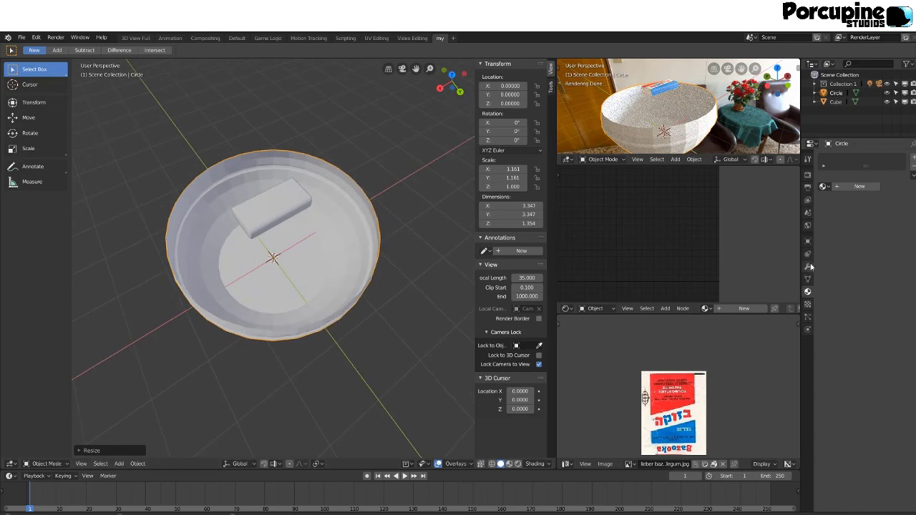
Add a Solidify modifier for wall thickness and shade the bowl smooth.
{"action": "left_click", "coordinate": [808, 266]}
{"action": "left_click", "coordinate": [859, 165]}
{"action": "left_click", "coordinate": [758, 293]}
{"action": "middle_click_drag", "start_coordinate": [390, 301], "coordinate": [395, 226]}
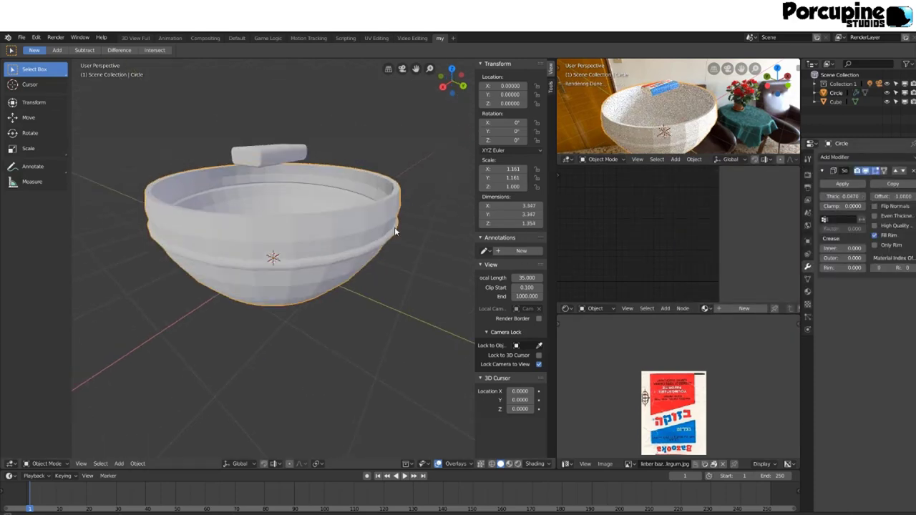
{"action": "left_click", "coordinate": [138, 463]}
{"action": "left_click", "coordinate": [168, 298]}
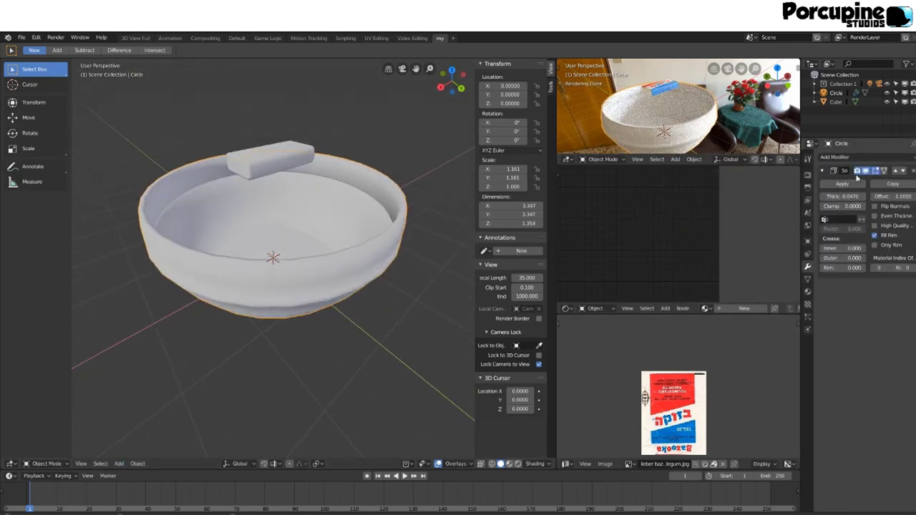
Add a Subdivision Surface modifier to smooth the bowl.
{"action": "left_click", "coordinate": [836, 157]}
{"action": "left_click", "coordinate": [749, 304]}
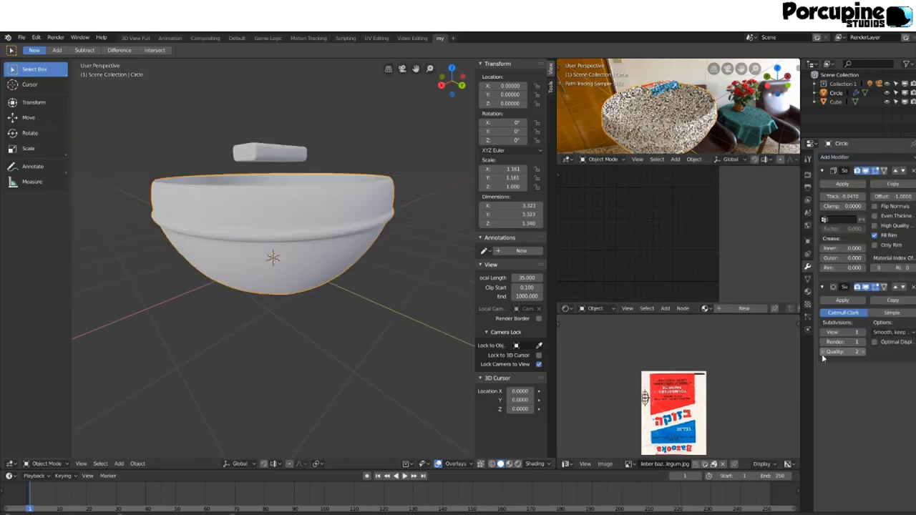
{"action": "key", "text": "Tab"}
{"action": "middle_click_drag", "start_coordinate": [348, 226], "coordinate": [139, 67]}
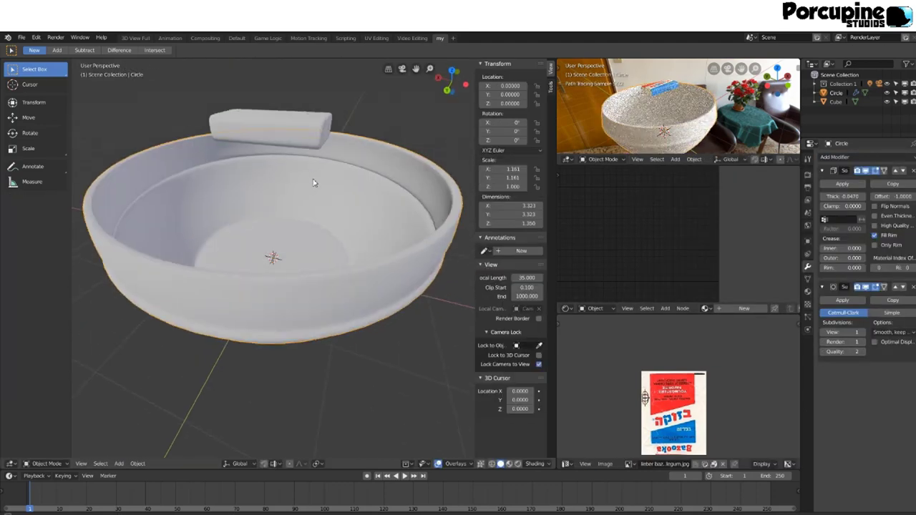
{"action": "key", "text": "Tab"}
Create a new bowl material (Material.001) and set its Clearcoat to 0.
{"action": "left_click", "coordinate": [842, 184]}
{"action": "left_click", "coordinate": [843, 184]}
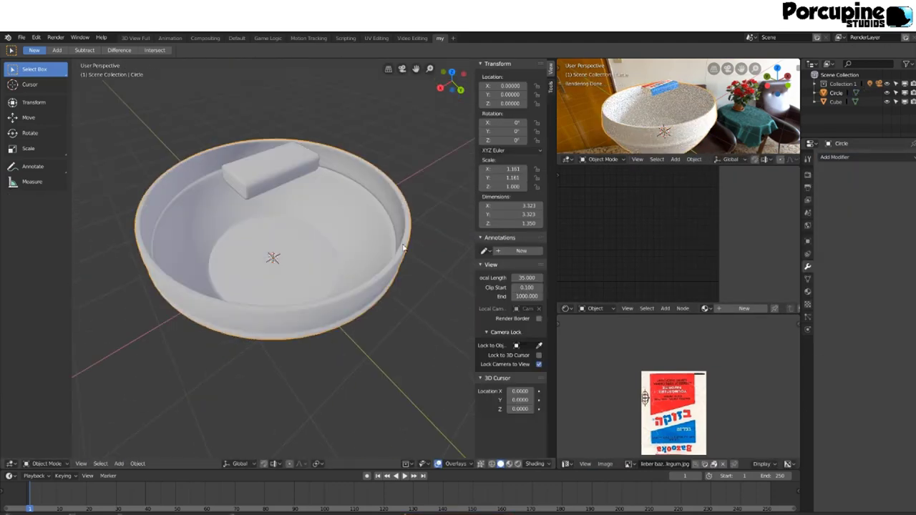
{"action": "left_click", "coordinate": [807, 292]}
{"action": "left_click", "coordinate": [871, 186]}
{"action": "scroll", "coordinate": [589, 217], "scroll_direction": "up", "scroll_amount": 3}
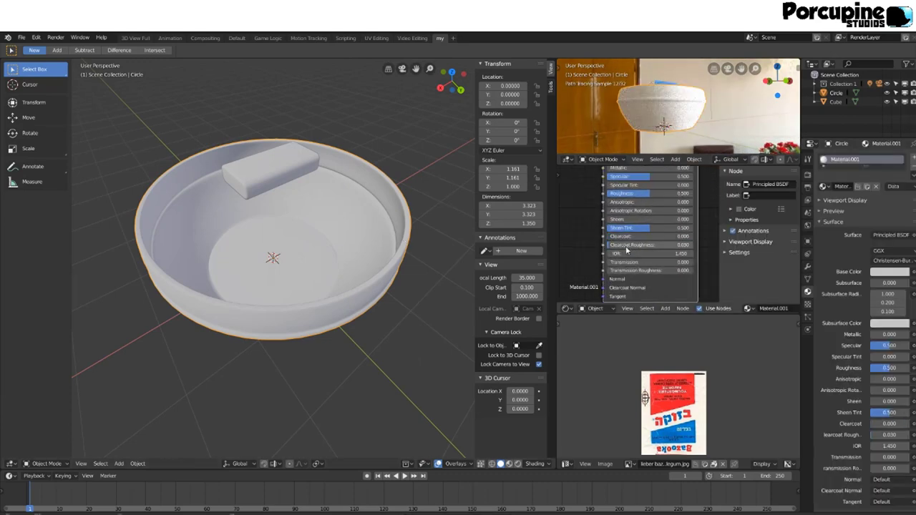
{"action": "left_click_drag", "start_coordinate": [694, 240], "coordinate": [608, 240]}
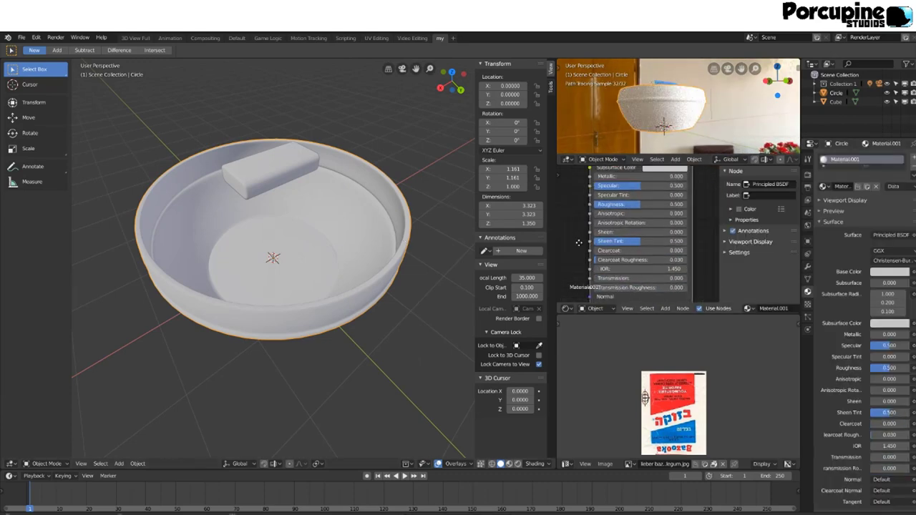
{"action": "scroll", "coordinate": [579, 264], "scroll_direction": "down", "scroll_amount": 1}
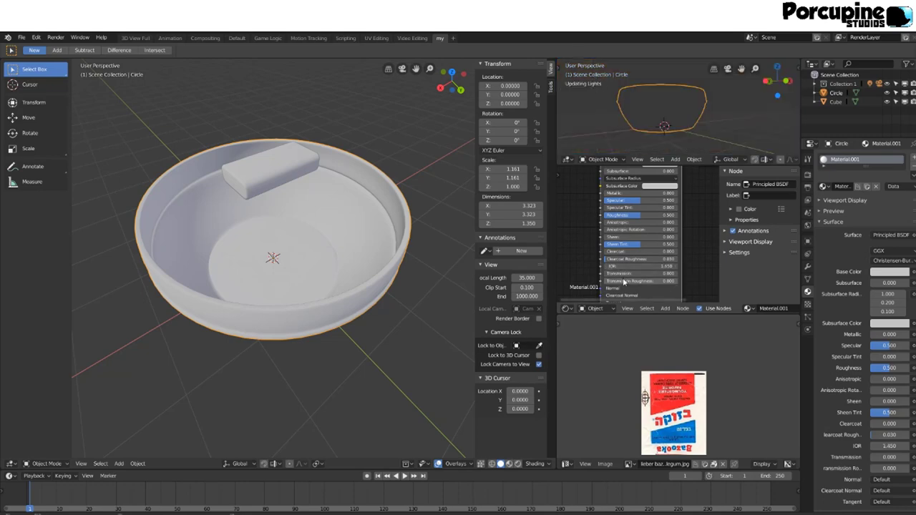
Add a UV sphere, shrink it to scale 0.182 and raise it along Z.
{"action": "middle_click_drag", "start_coordinate": [286, 215], "coordinate": [329, 146]}
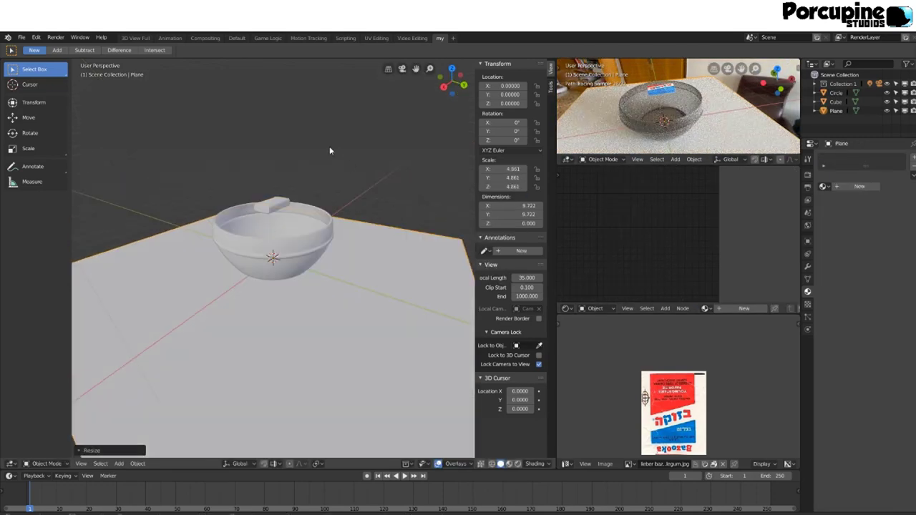
{"action": "scroll", "coordinate": [288, 198], "scroll_direction": "up", "scroll_amount": 2}
{"action": "key", "text": "shift+a"}
{"action": "left_click", "coordinate": [378, 212]}
{"action": "key", "text": "s"}
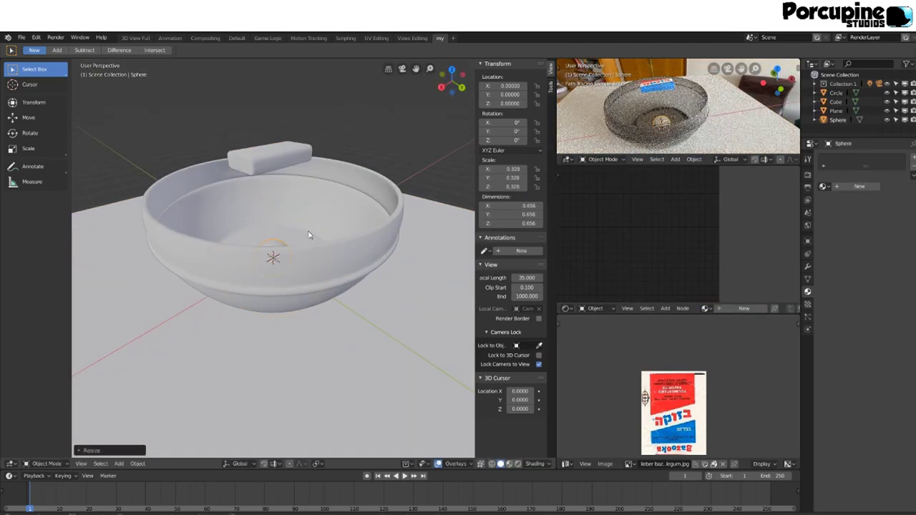
{"action": "key", "text": "g"}
{"action": "key", "text": "z"}
{"action": "middle_click_drag", "start_coordinate": [305, 168], "coordinate": [214, 358]}
Give the ball a new material coloured red.
{"action": "left_click", "coordinate": [138, 463]}
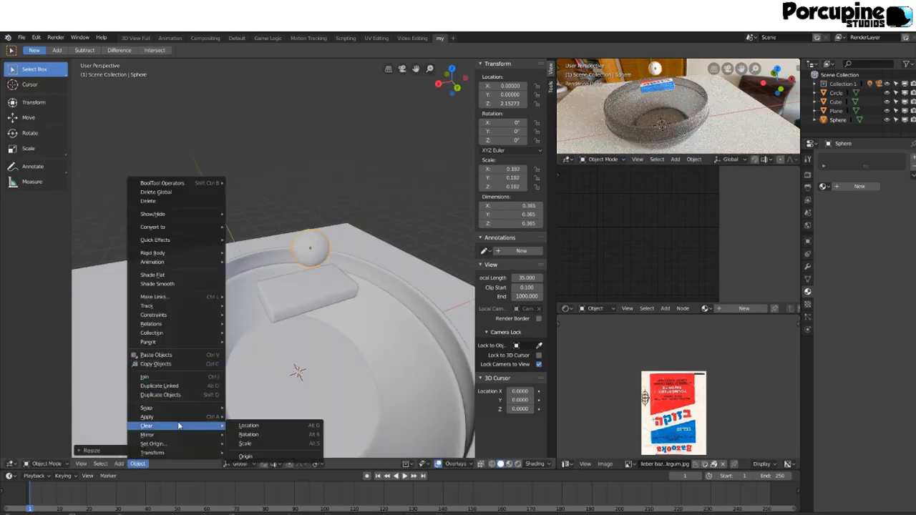
{"action": "scroll", "coordinate": [312, 253], "scroll_direction": "up", "scroll_amount": 4}
{"action": "middle_click_drag", "start_coordinate": [313, 253], "coordinate": [343, 214]}
{"action": "left_click", "coordinate": [858, 186]}
{"action": "left_click", "coordinate": [642, 216]}
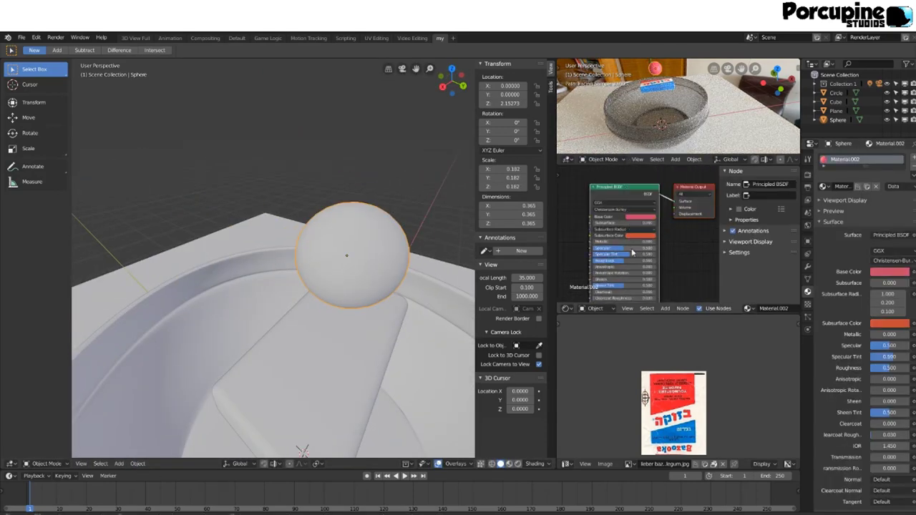
{"action": "middle_click_drag", "start_coordinate": [357, 287], "coordinate": [322, 243]}
Duplicate the ball twice along the rim, giving the copies blue and yellow materials.
{"action": "key", "text": "shift+d"}
{"action": "left_click", "coordinate": [260, 294]}
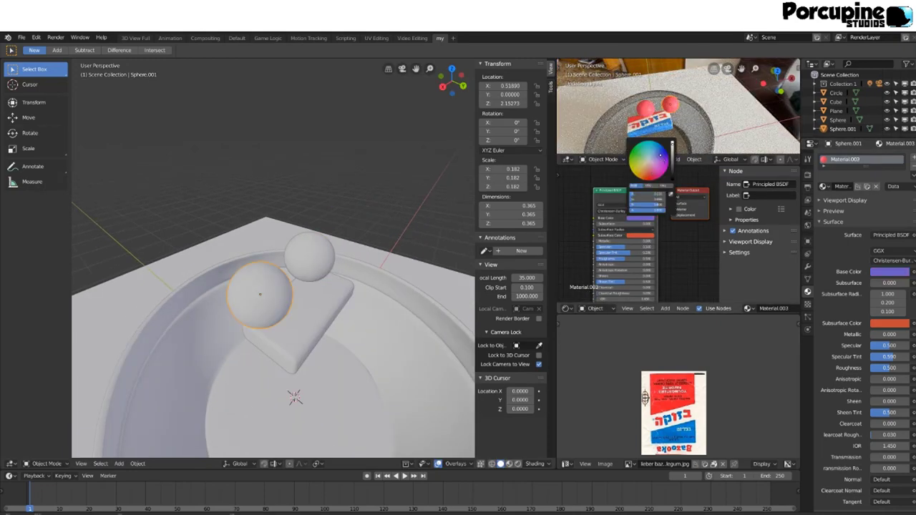
{"action": "middle_click_drag", "start_coordinate": [286, 287], "coordinate": [272, 358]}
{"action": "key", "text": "shift+d"}
{"action": "left_click", "coordinate": [193, 280]}
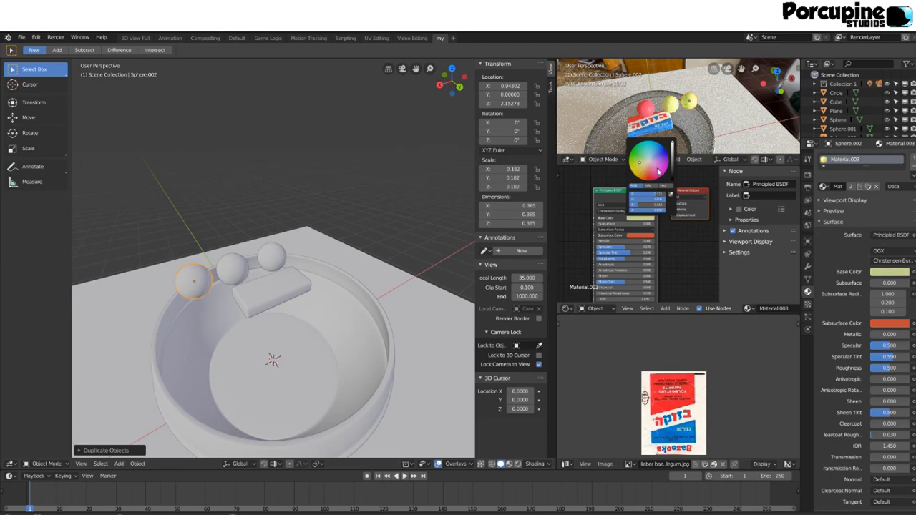
{"action": "left_click", "coordinate": [826, 186]}
{"action": "left_click", "coordinate": [834, 169]}
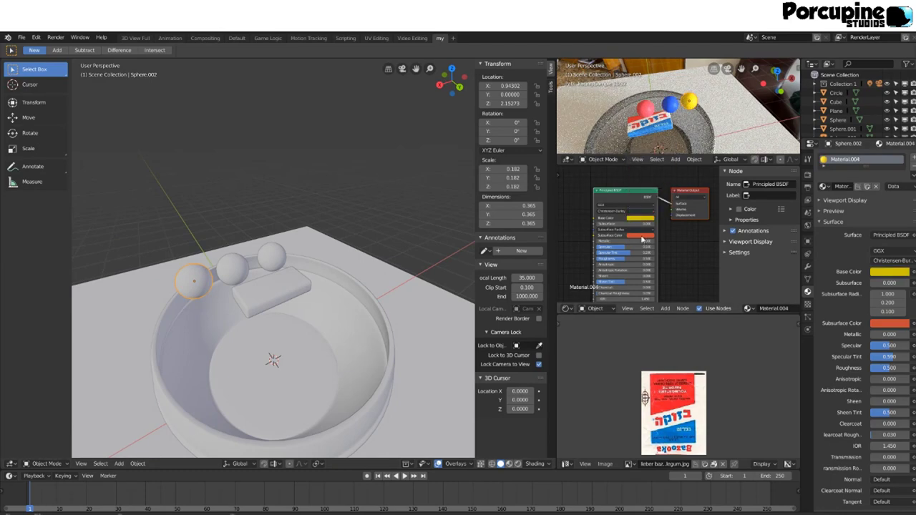
Look through the scene camera and reframe it around the bowl.
{"action": "middle_click_drag", "start_coordinate": [308, 236], "coordinate": [336, 250]}
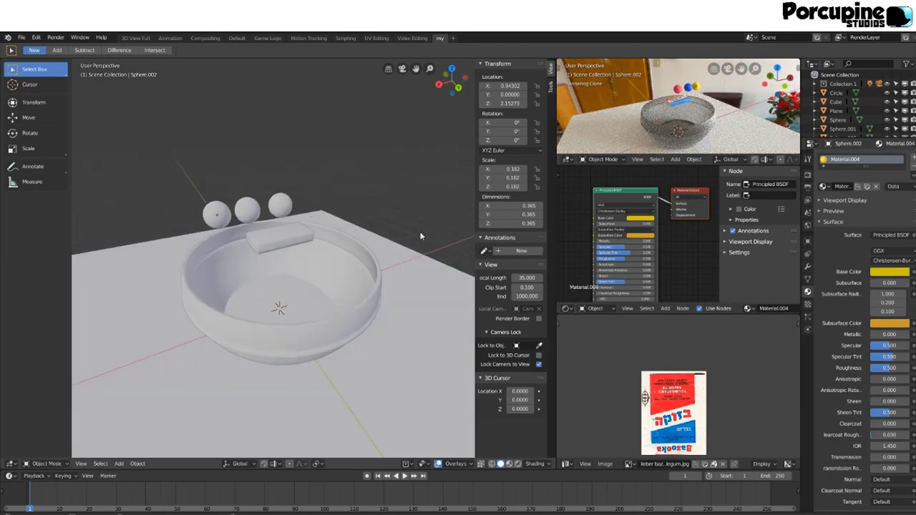
{"action": "key", "text": "KP_0"}
{"action": "mouse_move", "coordinate": [286, 236]}
{"action": "middle_mouse_down"}
{"action": "mouse_move", "coordinate": [82, 238]}
{"action": "mouse_move", "coordinate": [296, 281]}
{"action": "mouse_move", "coordinate": [307, 237]}
{"action": "middle_mouse_up"}
{"action": "left_click", "coordinate": [280, 226]}
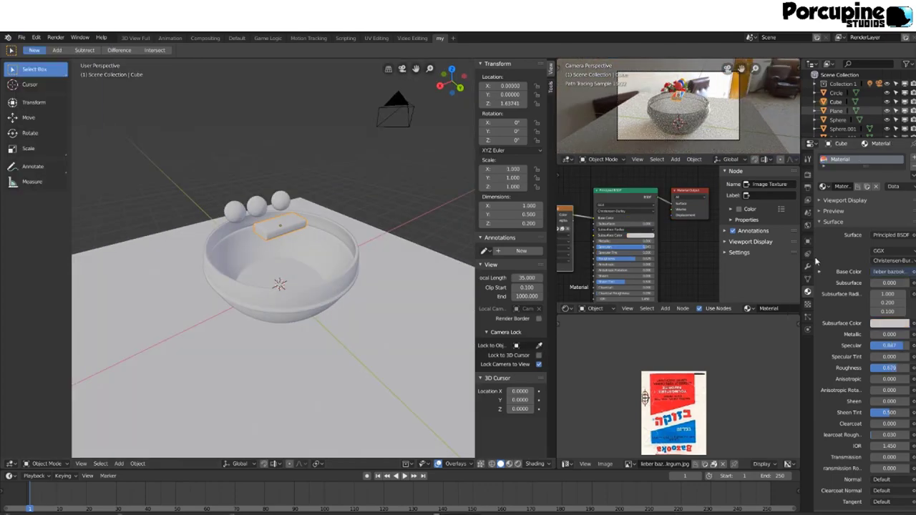
Give the bowl a Passive rigid body and choose its collision shape in Physics.
{"action": "left_click", "coordinate": [807, 329]}
{"action": "left_click", "coordinate": [315, 292]}
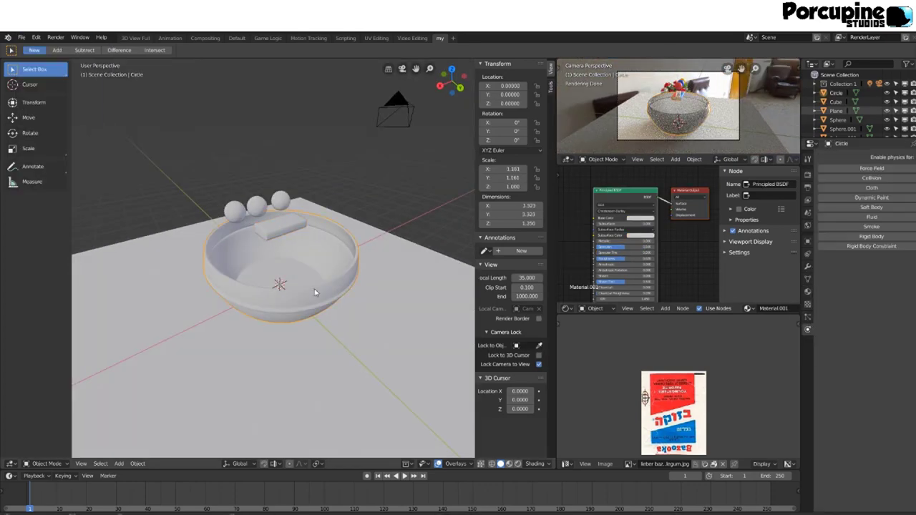
{"action": "left_click", "coordinate": [871, 236]}
{"action": "left_click", "coordinate": [837, 119]}
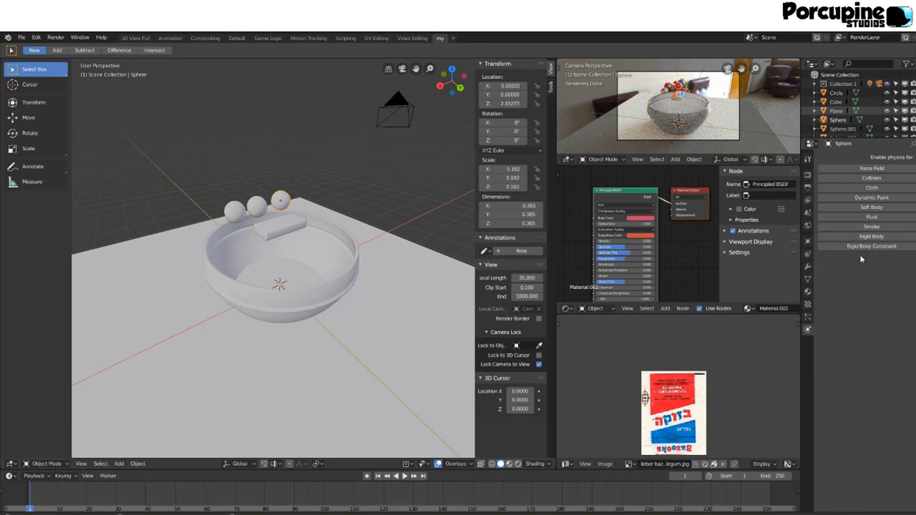
{"action": "left_click", "coordinate": [871, 236]}
{"action": "key", "text": "ctrl+z"}
{"action": "key", "text": "ctrl+z"}
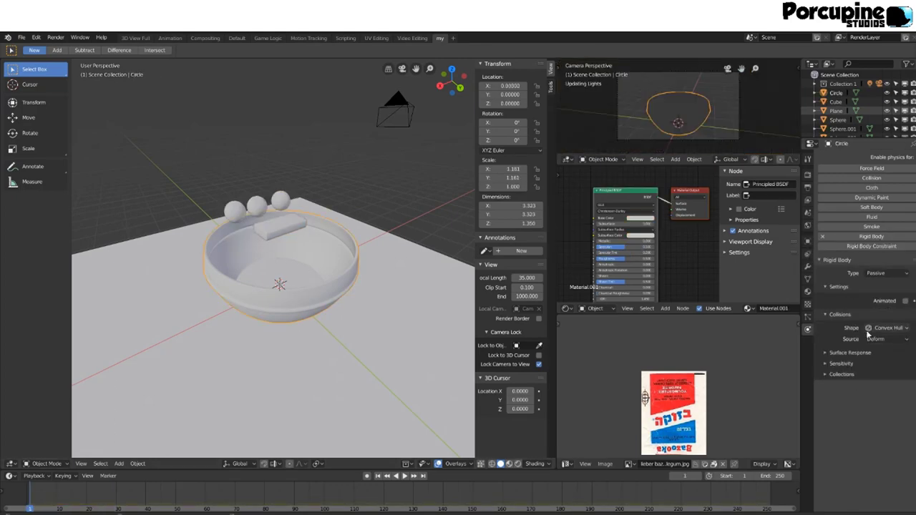
{"action": "left_click", "coordinate": [868, 328]}
Play the rigid-body simulation to test the spheres' fall, then rewind it.
{"action": "key", "text": "space"}
{"action": "key", "text": "ctrl+z"}
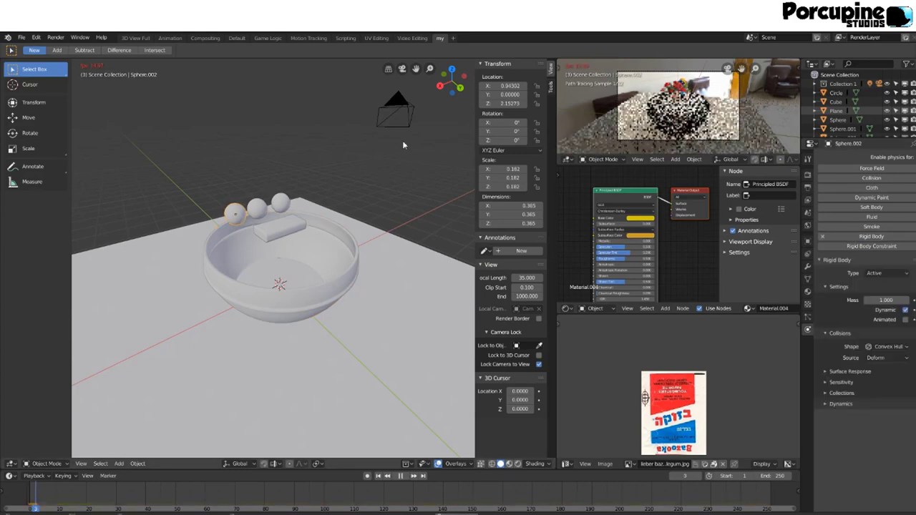
{"action": "middle_click_drag", "start_coordinate": [98, 428], "coordinate": [215, 323]}
Duplicate the spheres three times into growing rows stacked above the bowl.
{"action": "key", "text": "shift+d"}
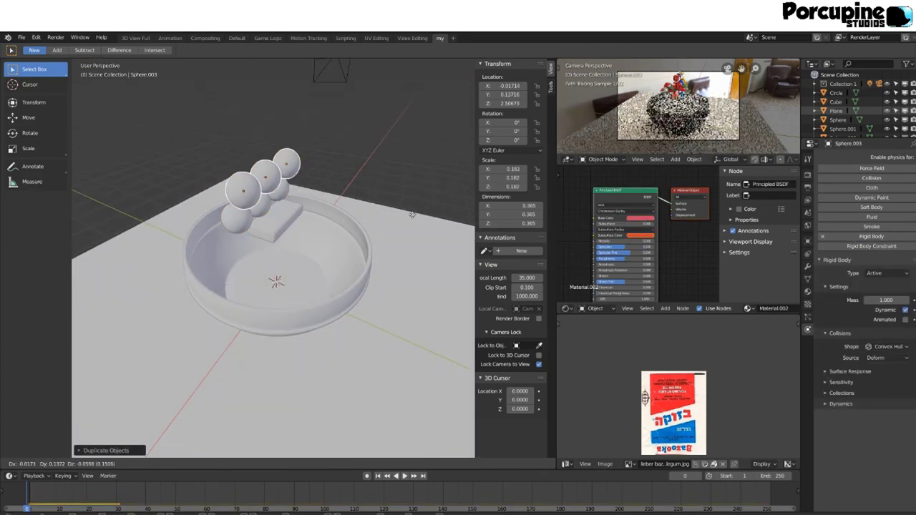
{"action": "left_click", "coordinate": [318, 253]}
{"action": "mouse_move", "coordinate": [318, 254]}
{"action": "middle_mouse_down"}
{"action": "mouse_move", "coordinate": [386, 198]}
{"action": "mouse_move", "coordinate": [368, 160]}
{"action": "middle_mouse_up"}
{"action": "key", "text": "shift+d"}
{"action": "left_click", "coordinate": [344, 236]}
{"action": "key", "text": "shift+d"}
{"action": "left_click", "coordinate": [180, 184]}
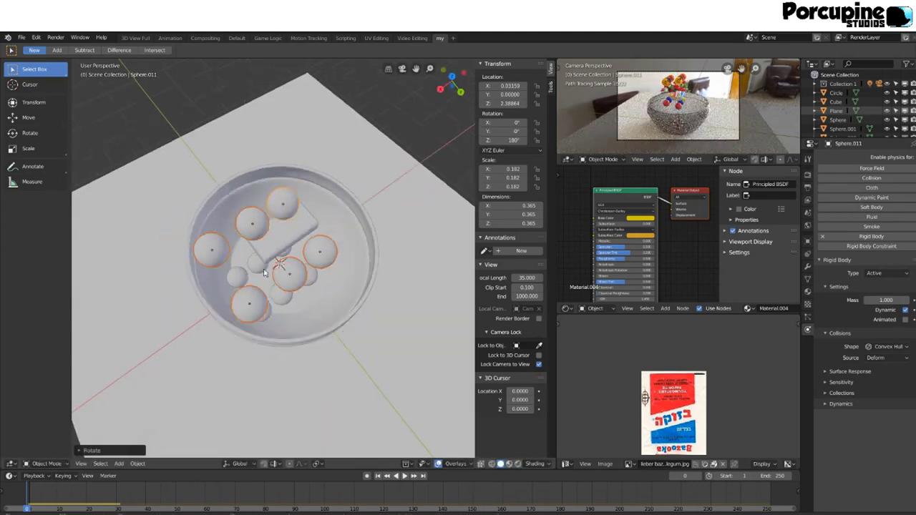
{"action": "mouse_move", "coordinate": [180, 184]}
{"action": "middle_mouse_down"}
{"action": "mouse_move", "coordinate": [328, 238]}
{"action": "mouse_move", "coordinate": [307, 303]}
{"action": "middle_mouse_up"}
Copy the gum-pack slab along Y and rotate the slabs 90 degrees around Z.
{"action": "left_click", "coordinate": [236, 257]}
{"action": "key", "text": "shift+d"}
{"action": "key", "text": "y"}
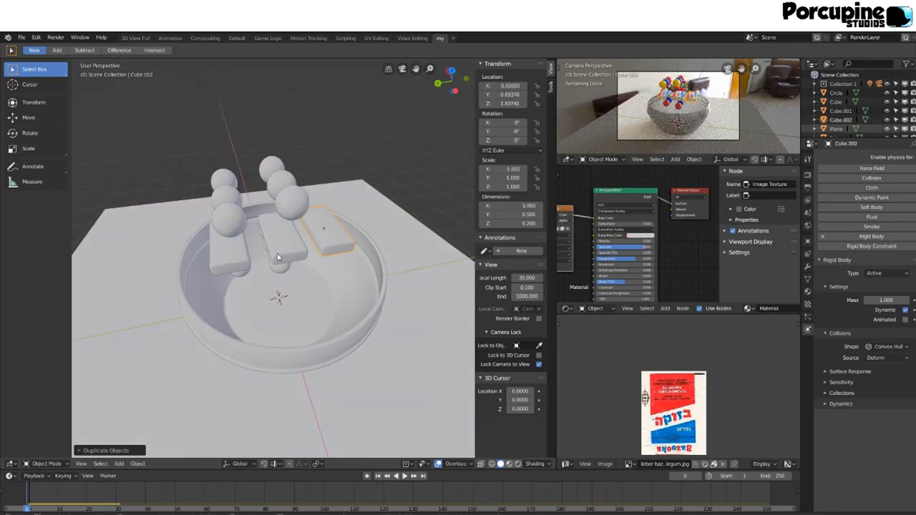
{"action": "left_click", "coordinate": [278, 257]}
{"action": "mouse_move", "coordinate": [278, 256]}
{"action": "middle_mouse_down"}
{"action": "mouse_move", "coordinate": [294, 195]}
{"action": "mouse_move", "coordinate": [388, 186]}
{"action": "mouse_move", "coordinate": [383, 143]}
{"action": "mouse_move", "coordinate": [357, 200]}
{"action": "mouse_move", "coordinate": [300, 214]}
{"action": "mouse_move", "coordinate": [364, 189]}
{"action": "middle_mouse_up"}
{"action": "key", "text": "r"}
{"action": "key", "text": "z"}
{"action": "key", "text": "9"}
{"action": "key", "text": "0"}
{"action": "key", "text": "Return"}
Duplicate the slabs upward along Z into additional stacked rows.
{"action": "key", "text": "shift+d"}
{"action": "key", "text": "z"}
{"action": "left_click", "coordinate": [294, 172]}
{"action": "key", "text": "shift+d"}
{"action": "key", "text": "z"}
Select the spheres and slabs, drop them with the simulation, and rewind.
{"action": "left_click", "coordinate": [269, 217]}
{"action": "left_click", "coordinate": [342, 163], "text": "shift"}
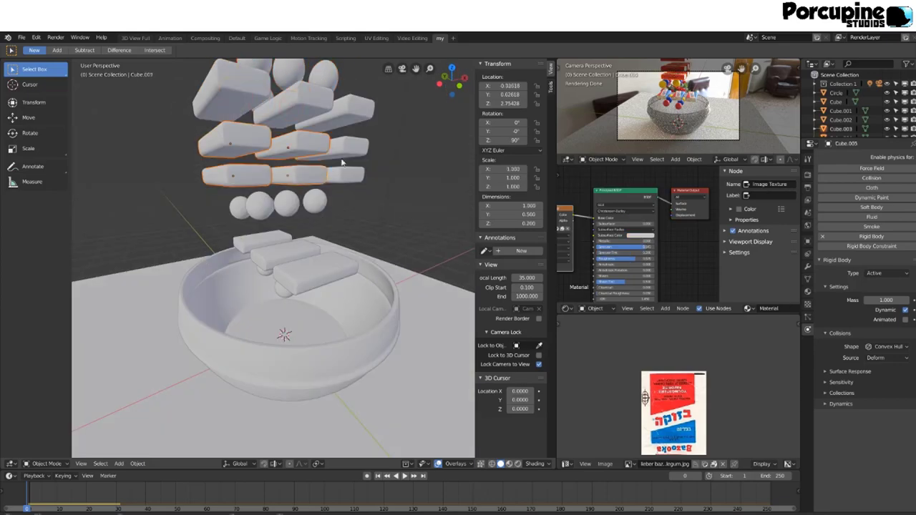
{"action": "key", "text": "space"}
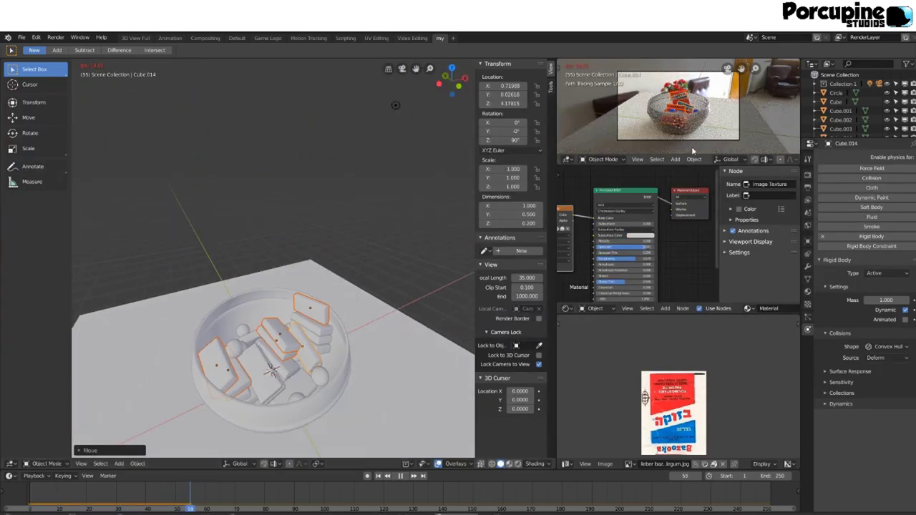
{"action": "key", "text": "Escape"}
{"action": "middle_click_drag", "start_coordinate": [308, 215], "coordinate": [330, 187]}
{"action": "type", "text": "90"}
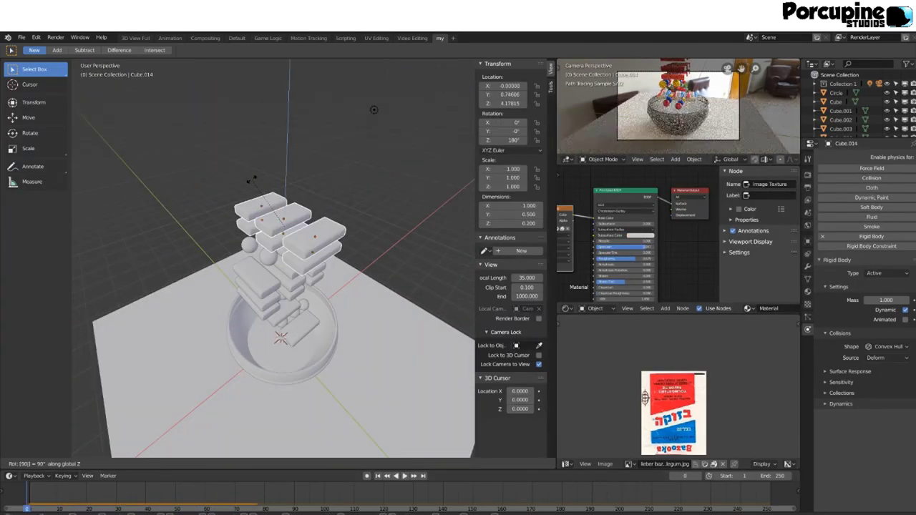
{"action": "key", "text": "Return"}
{"action": "mouse_move", "coordinate": [252, 178]}
{"action": "middle_mouse_down"}
{"action": "mouse_move", "coordinate": [322, 224]}
{"action": "mouse_move", "coordinate": [386, 211]}
{"action": "middle_mouse_up"}
Run the rigid-body simulation again to recheck the drop, then rewind.
{"action": "left_click", "coordinate": [398, 208]}
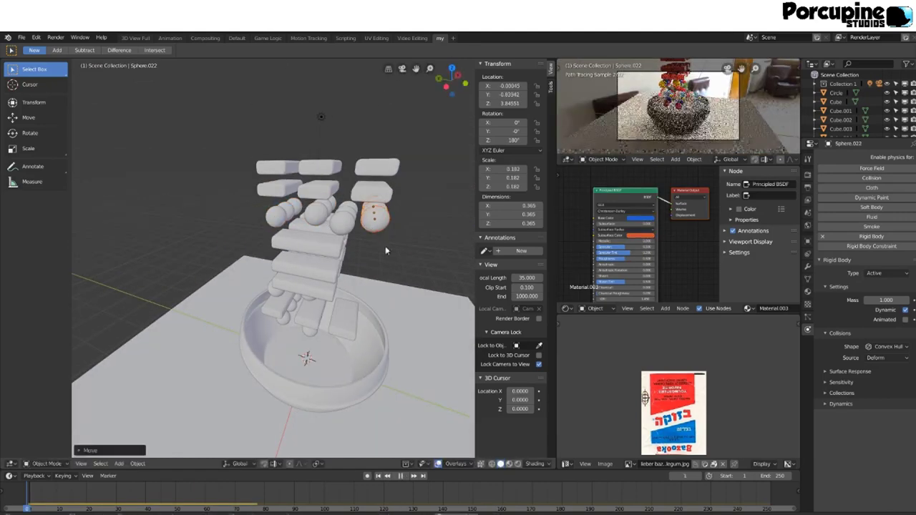
{"action": "key", "text": "Escape"}
{"action": "mouse_move", "coordinate": [372, 166]}
{"action": "middle_mouse_down"}
{"action": "mouse_move", "coordinate": [272, 214]}
{"action": "mouse_move", "coordinate": [393, 159]}
{"action": "mouse_move", "coordinate": [374, 122]}
{"action": "mouse_move", "coordinate": [358, 143]}
{"action": "middle_mouse_up"}
{"action": "left_click", "coordinate": [266, 216]}
{"action": "key", "text": "space"}
{"action": "key", "text": "Escape"}
Rotate the top slabs into aligned rows.
{"action": "left_click", "coordinate": [347, 141]}
{"action": "scroll", "coordinate": [340, 128], "scroll_direction": "down", "scroll_amount": 3}
{"action": "key", "text": "r"}
{"action": "left_click", "coordinate": [362, 145]}
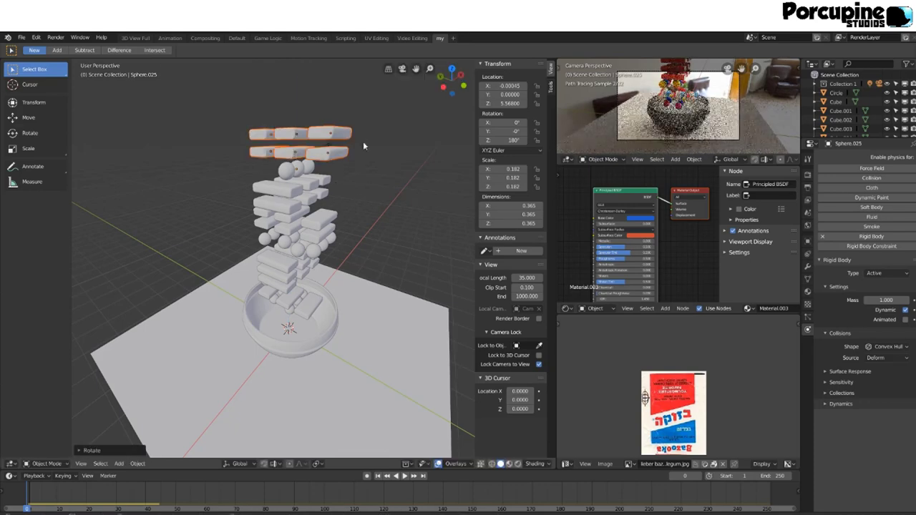
{"action": "right_click", "coordinate": [363, 146]}
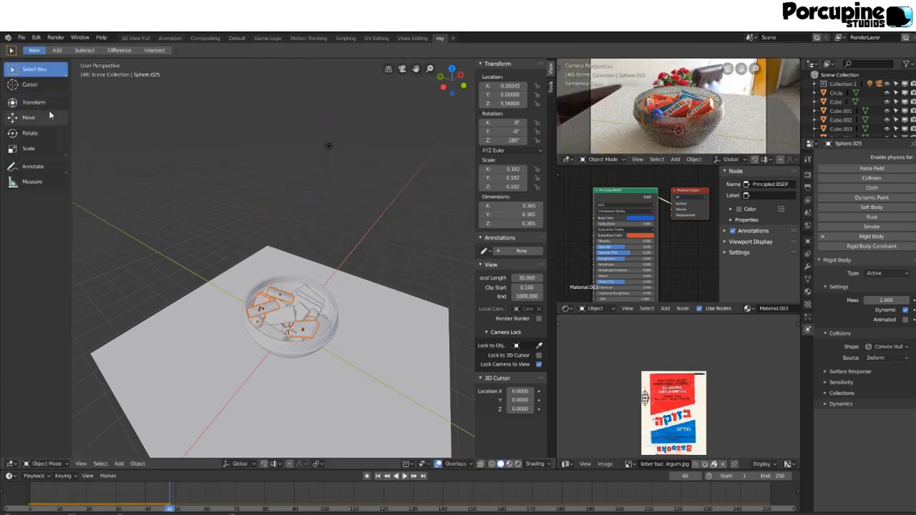
Switch to camera view, raise render samples to 500, and play the simulation to frame 68.
{"action": "key", "text": "KP_0"}
{"action": "left_click", "coordinate": [807, 174]}
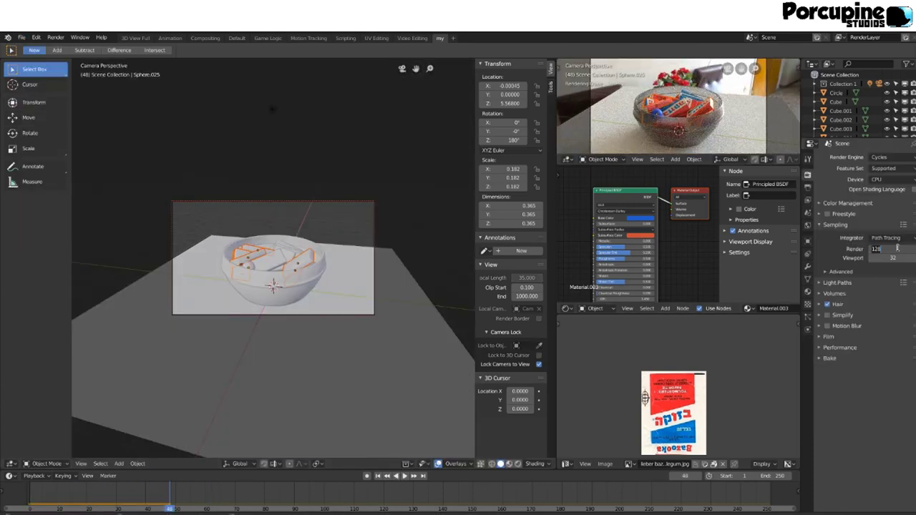
{"action": "key", "text": "space"}
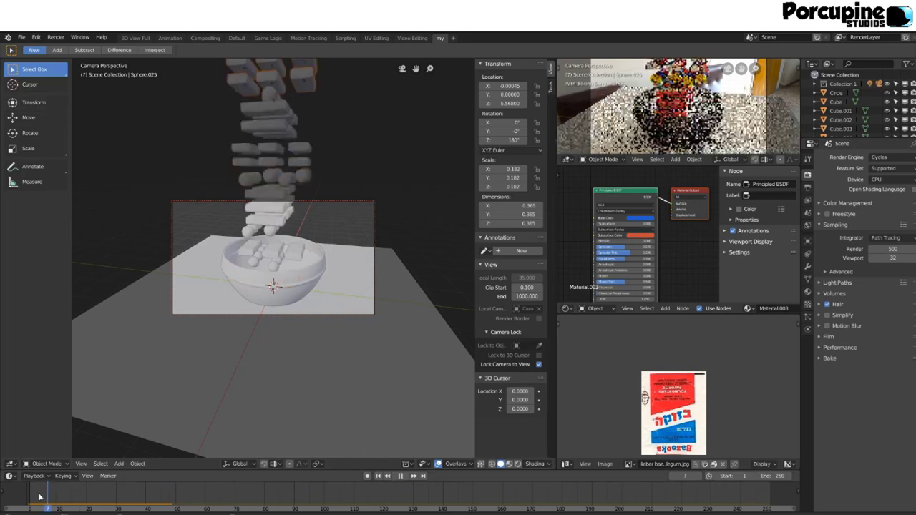
{"action": "middle_click_drag", "start_coordinate": [286, 164], "coordinate": [343, 190]}
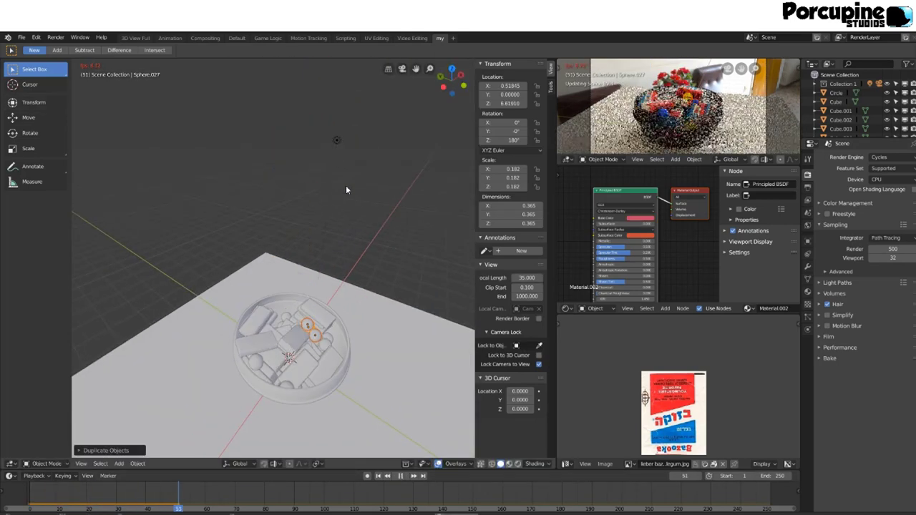
{"action": "key", "text": "space"}
Check the table plane's Material.005 image-texture material, then run and close a quick test render.
{"action": "scroll", "coordinate": [630, 236], "scroll_direction": "up", "scroll_amount": 2}
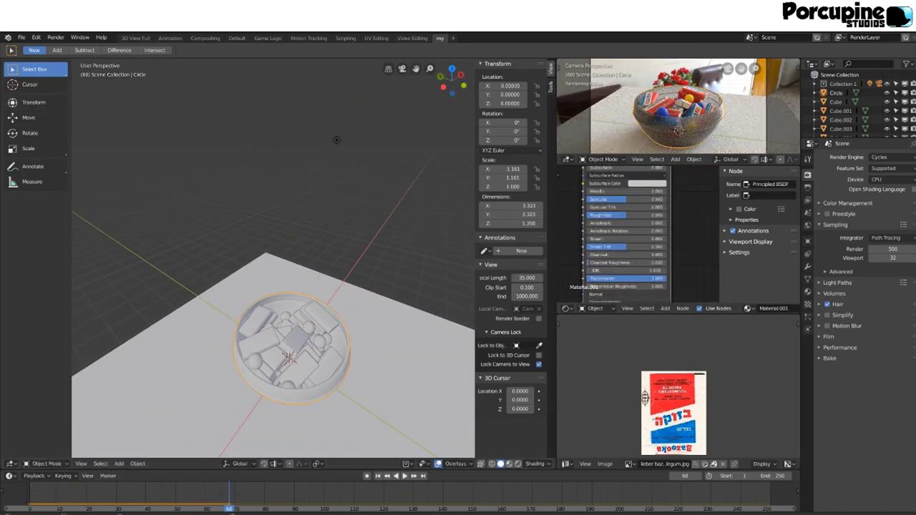
{"action": "scroll", "coordinate": [652, 176], "scroll_direction": "down", "scroll_amount": 1}
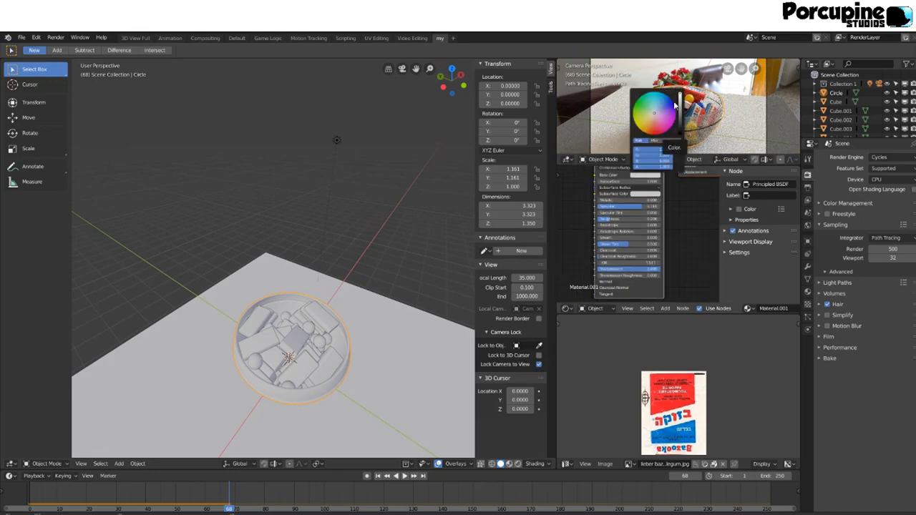
{"action": "left_click", "coordinate": [370, 311]}
{"action": "scroll", "coordinate": [318, 175], "scroll_direction": "down", "scroll_amount": 2}
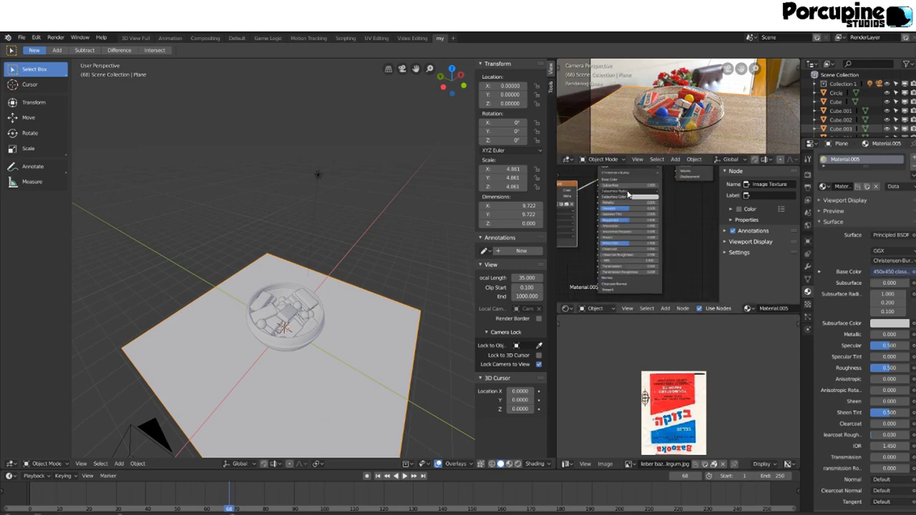
{"action": "scroll", "coordinate": [613, 238], "scroll_direction": "up", "scroll_amount": 2}
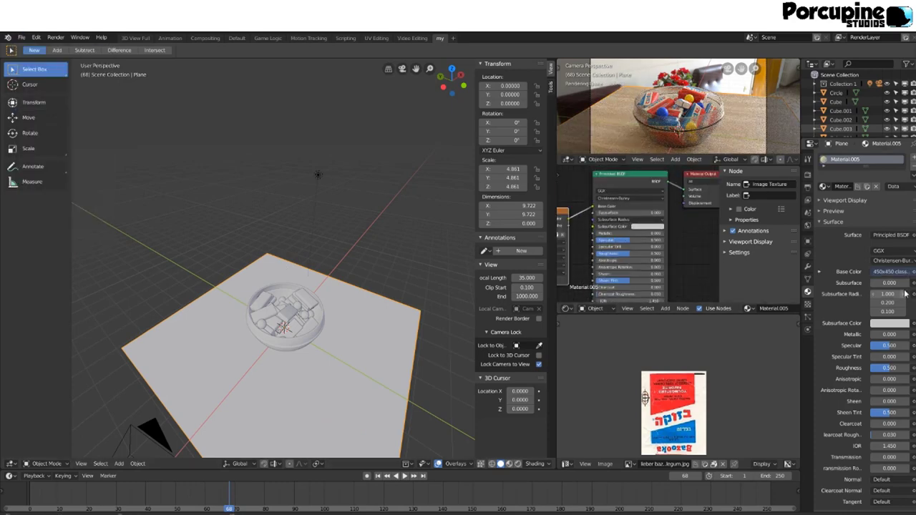
{"action": "key", "text": "F12"}
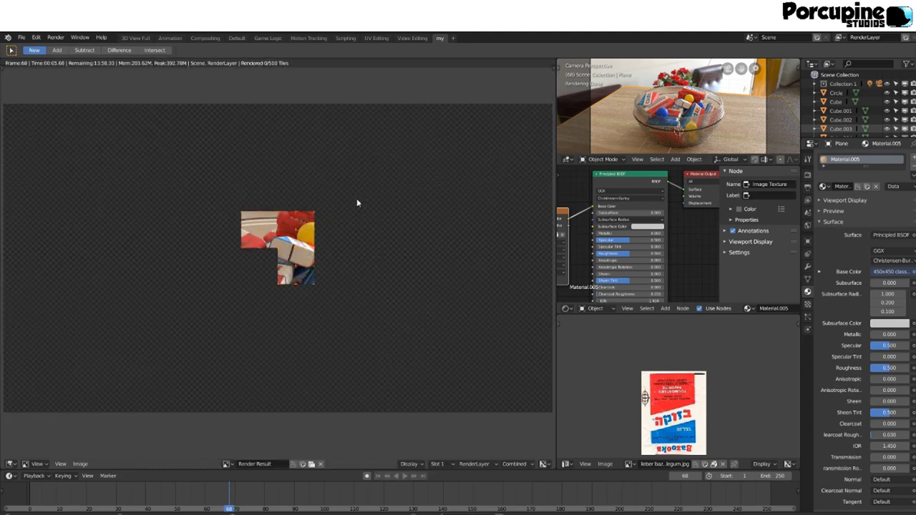
{"action": "key", "text": "Escape"}
Reassign the Bazooka image in the Image Texture node and render the final image.
{"action": "scroll", "coordinate": [638, 439], "scroll_direction": "up", "scroll_amount": 5}
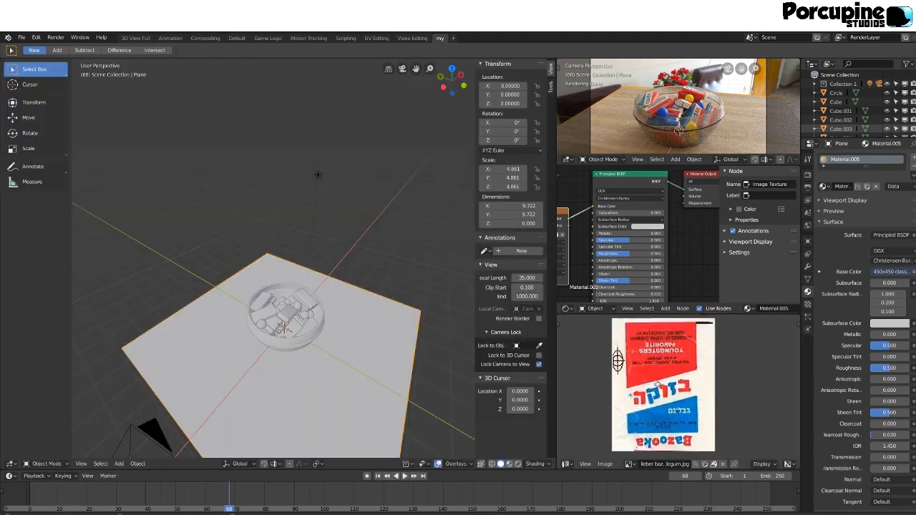
{"action": "right_click", "coordinate": [614, 371]}
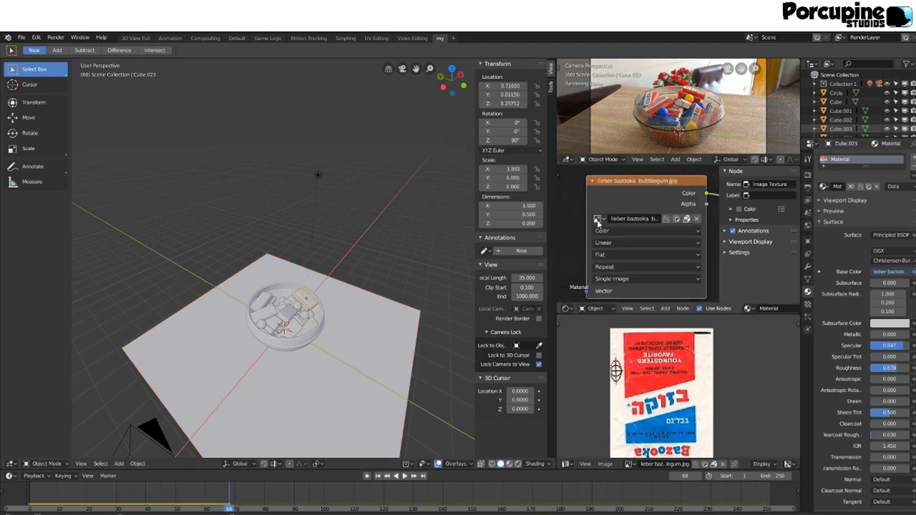
{"action": "left_click", "coordinate": [695, 218]}
{"action": "key", "text": "ctrl+z"}
{"action": "key", "text": "ctrl+z"}
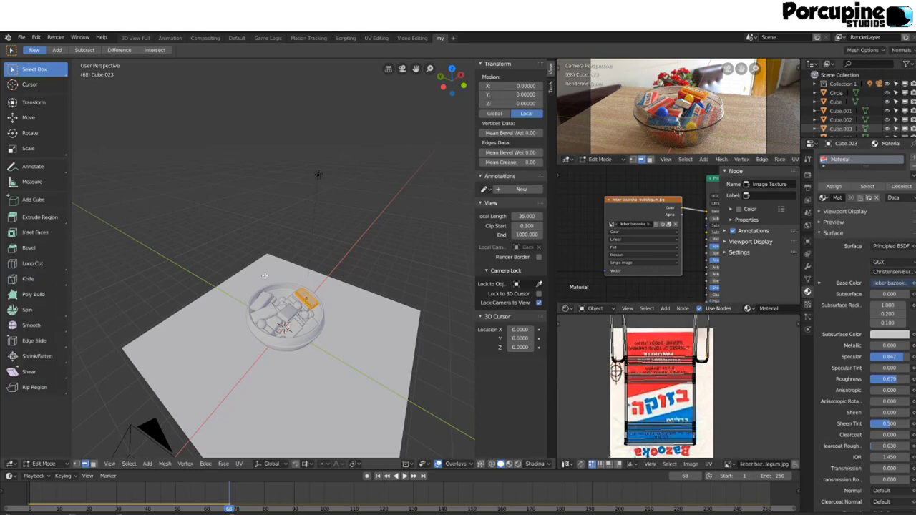
{"action": "key", "text": "F12"}
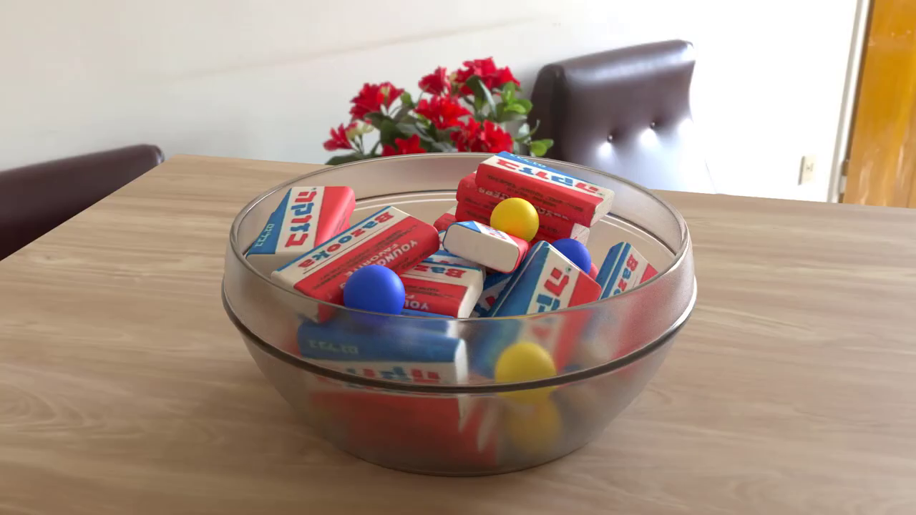